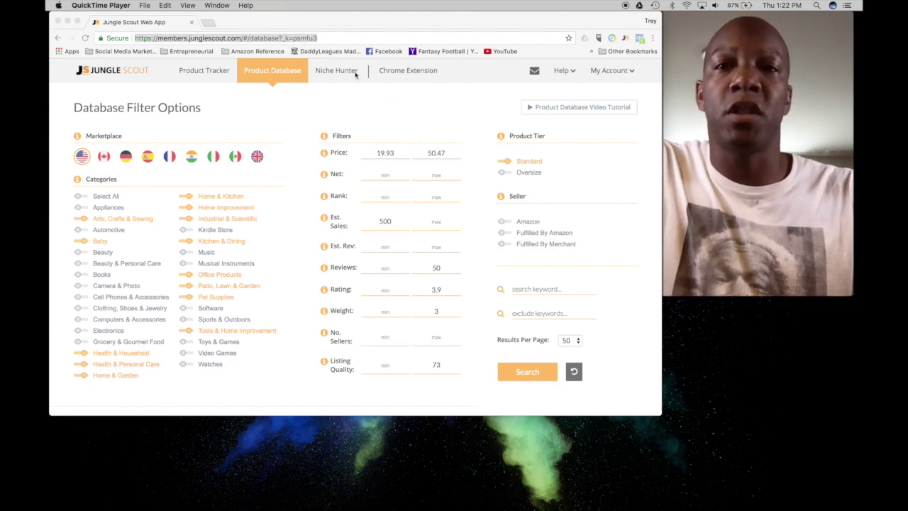
- Open a new blank browser tab next to the Jungle Scout Product Database tab
left_click(211, 26)
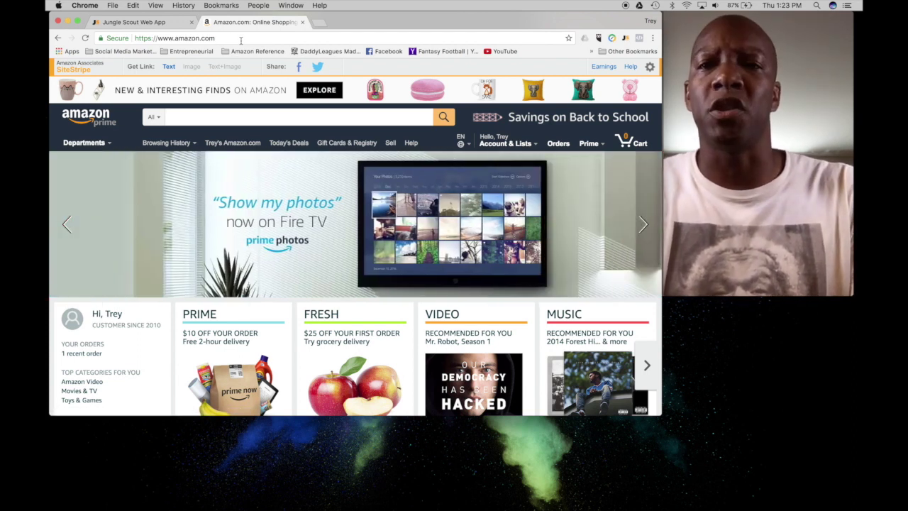
- Run a web search for 'amazon best sellers' from the new tab's address bar
left_click(241, 39)
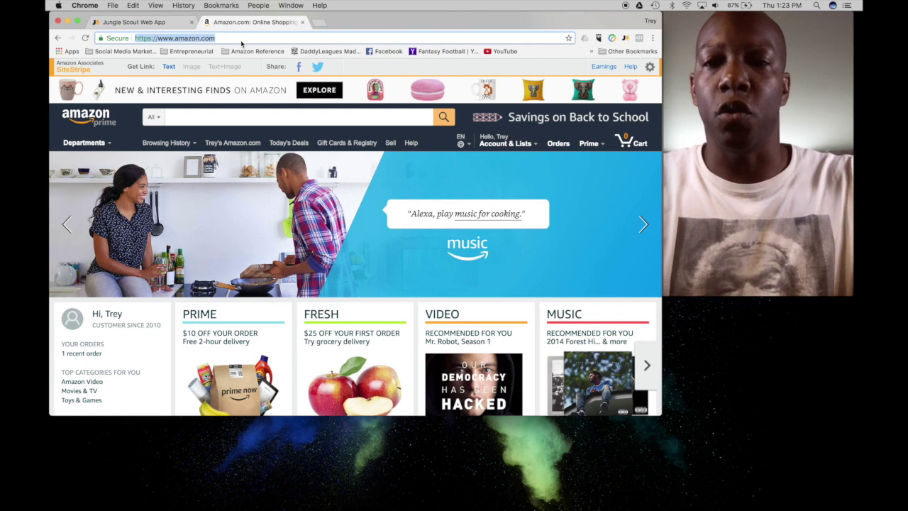
type("amazon")
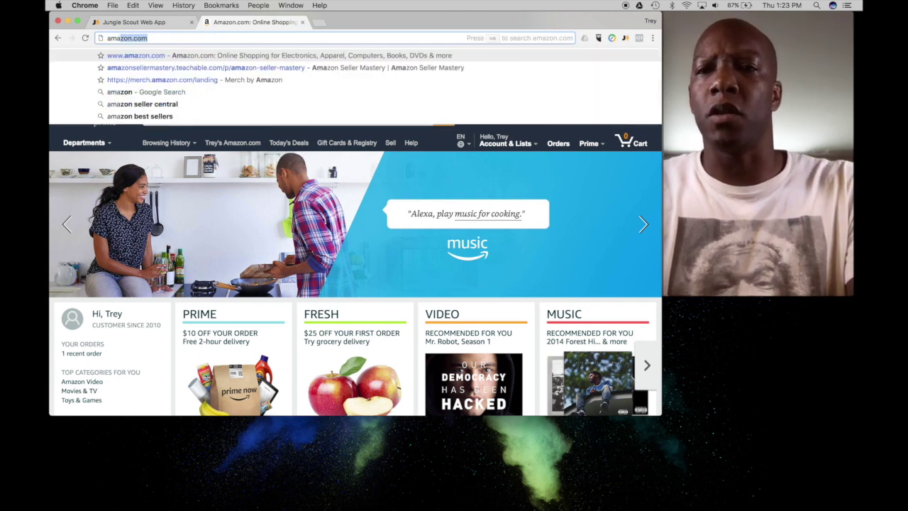
type(" best")
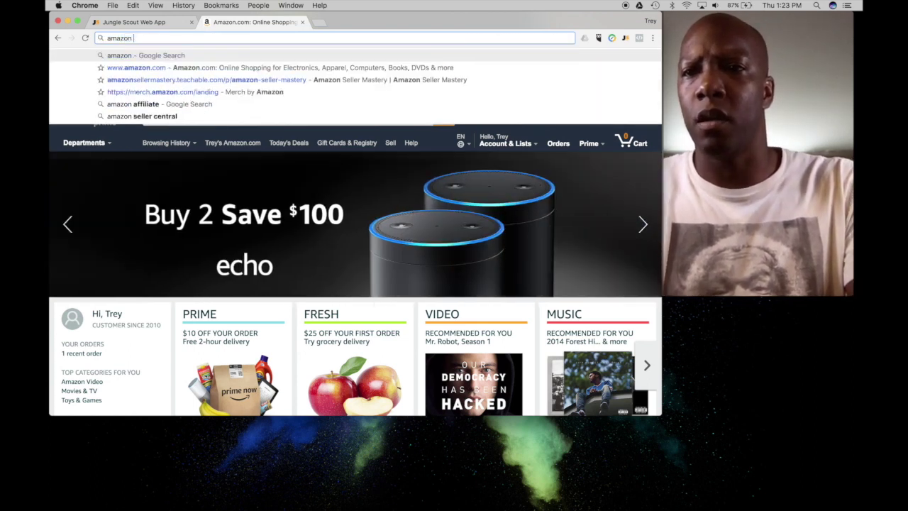
key("Return")
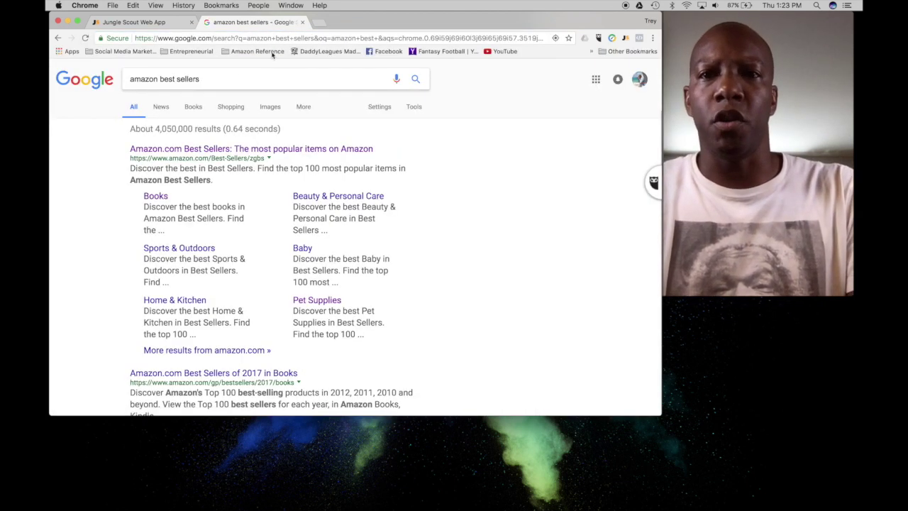
- Open the Amazon.com Best Sellers result and browse the Any Department list
left_click(194, 149)
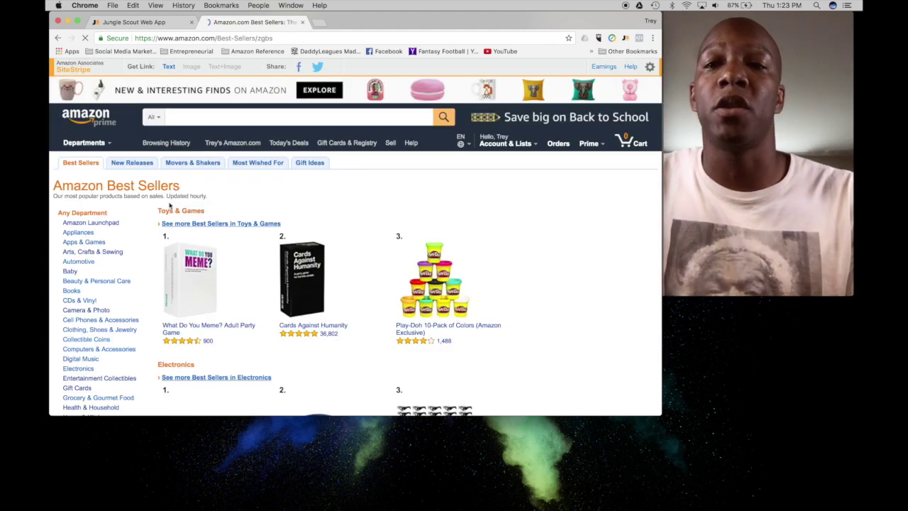
scroll(134, 229, "down", 1)
scroll(133, 229, "down", 2)
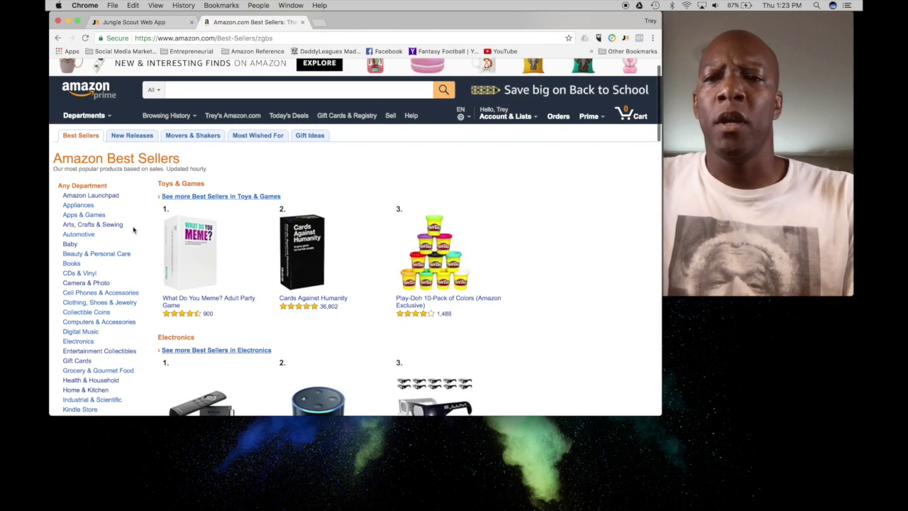
scroll(133, 229, "down", 3)
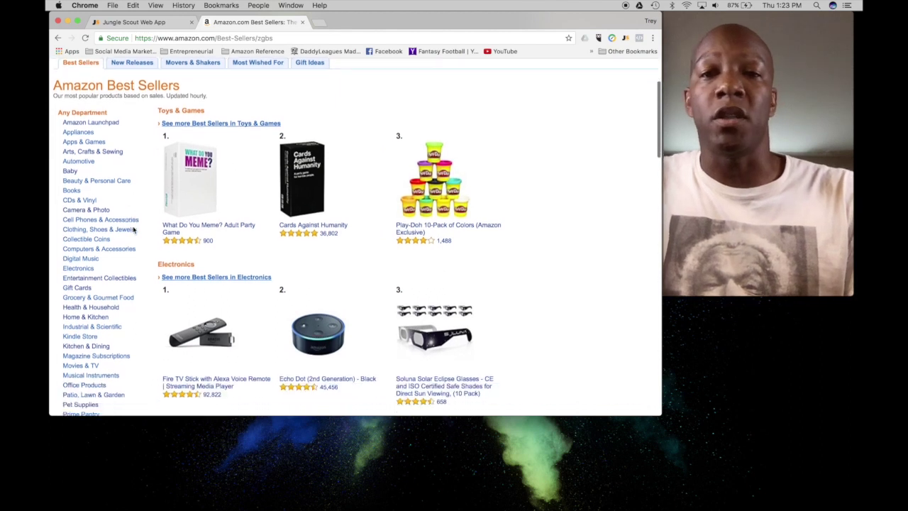
scroll(133, 229, "down", 3)
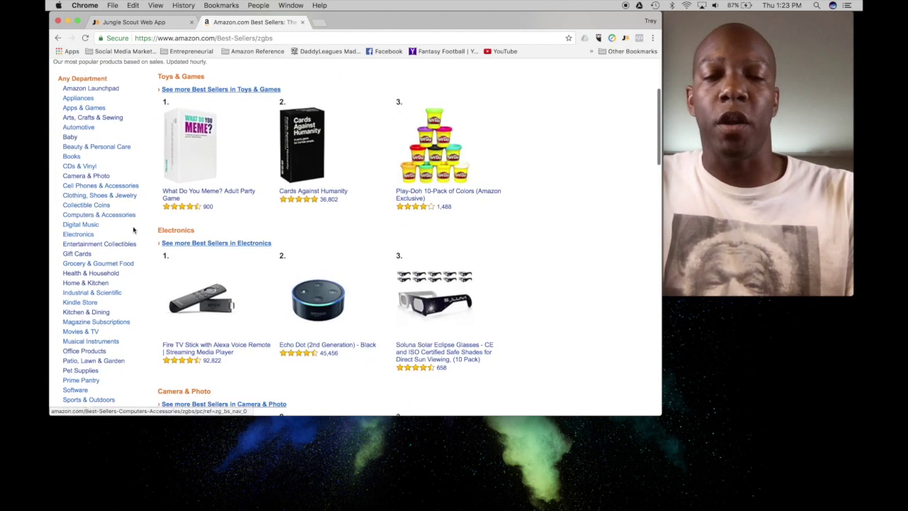
scroll(133, 229, "down", 3)
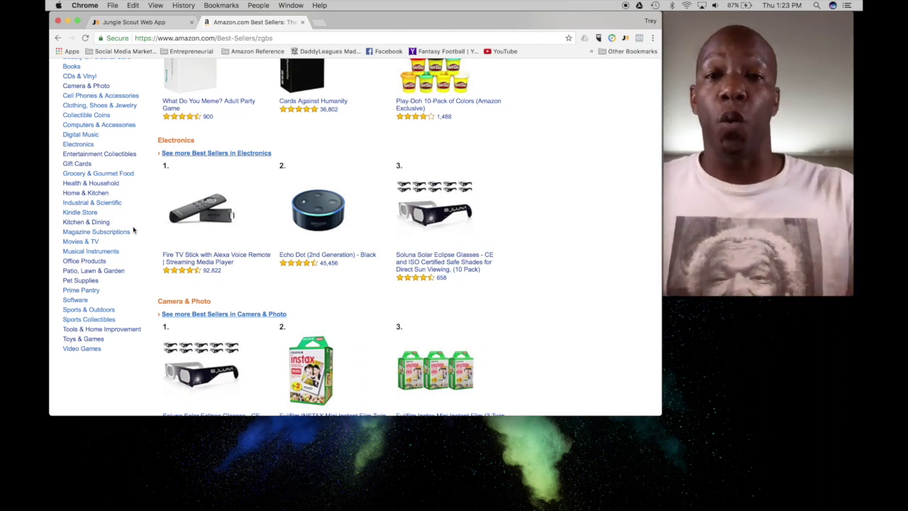
- Choose the Patio, Lawn & Garden department from the Best Sellers list
scroll(133, 229, "up", 5)
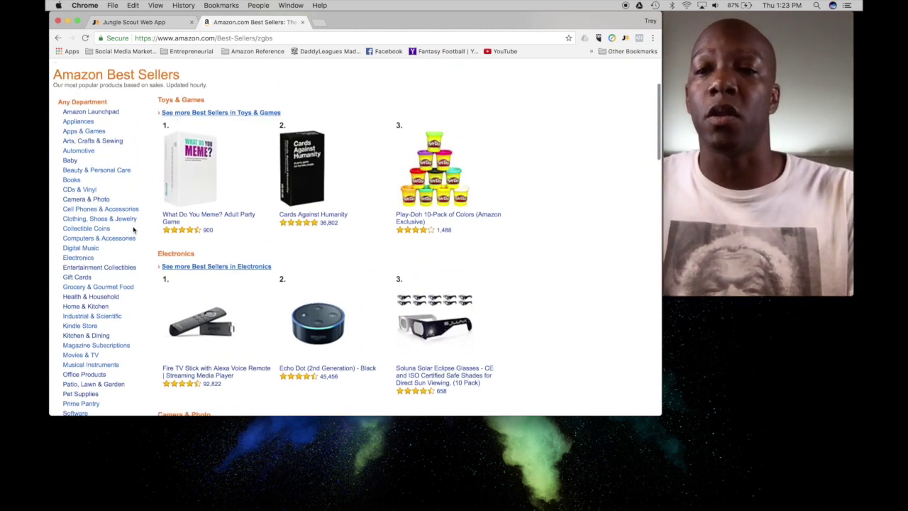
scroll(134, 229, "down", 3)
scroll(111, 121, "up", 2)
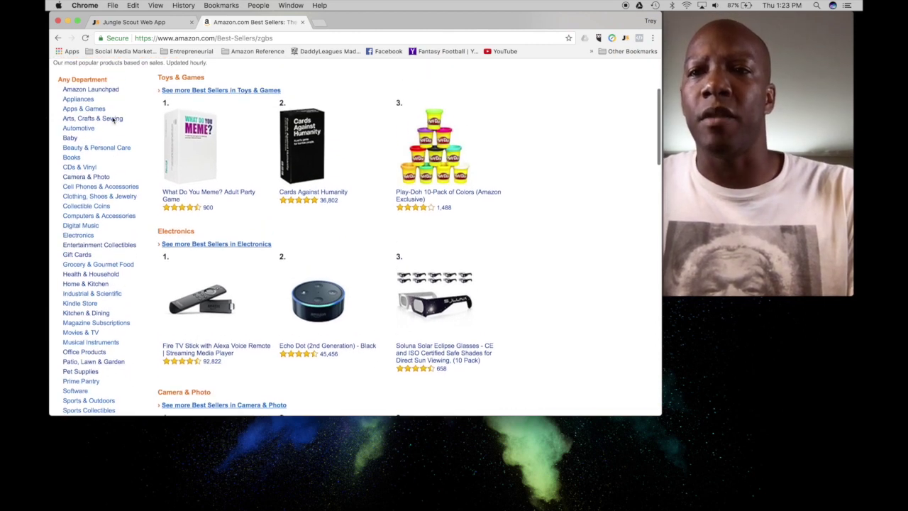
scroll(88, 97, "down", 3)
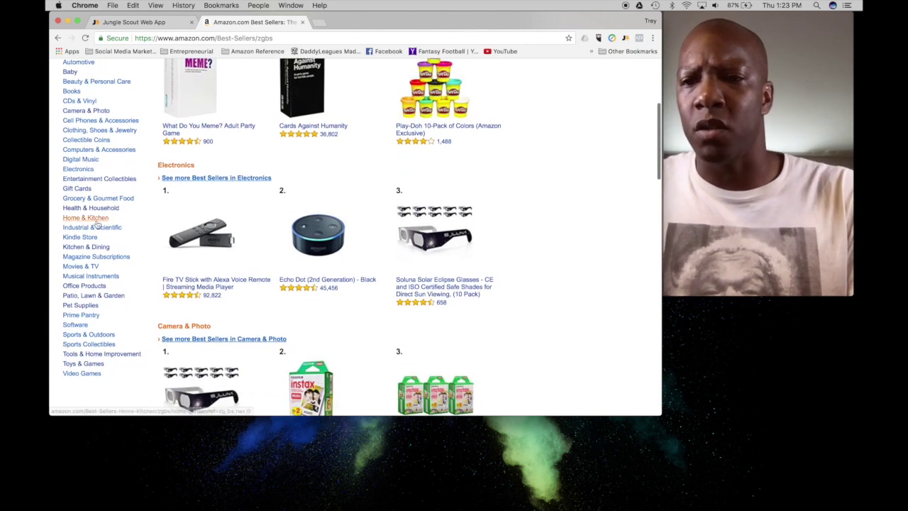
left_click(100, 296)
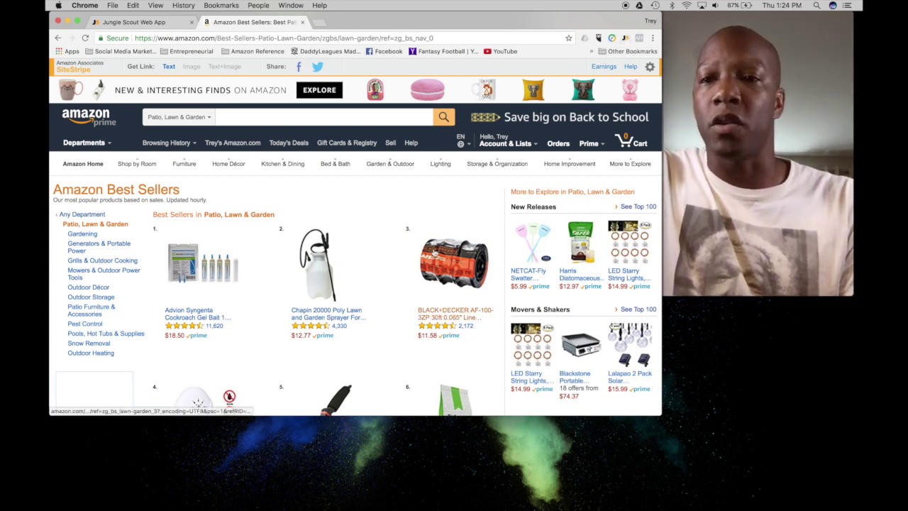
- Show Jungle Scout estimates for Patio, Lawn & Garden best sellers: 2,408 average sales, $19.77 price
scroll(432, 252, "down", 3)
scroll(184, 186, "up", 3)
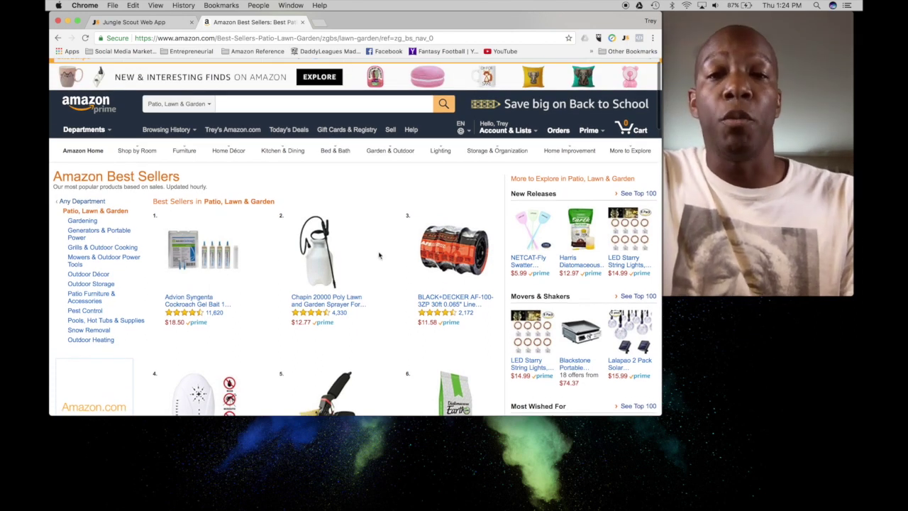
scroll(379, 256, "down", 1)
scroll(379, 255, "down", 10)
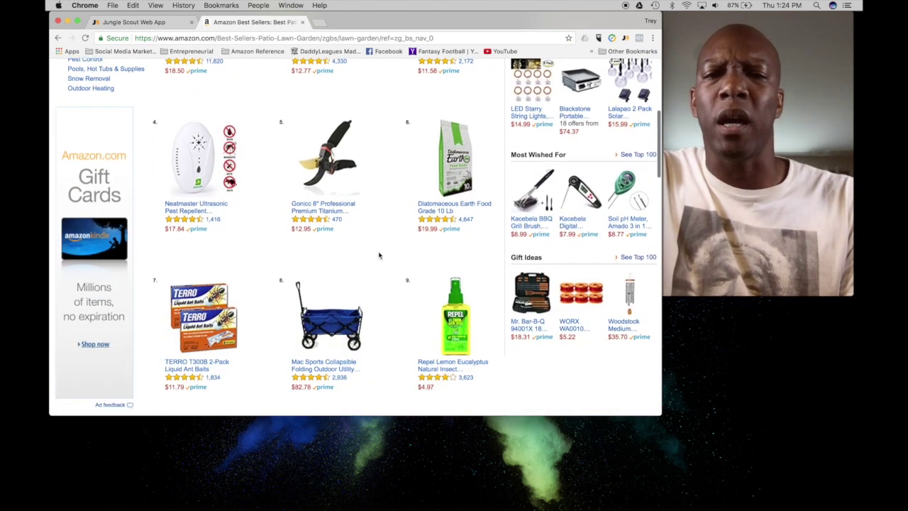
scroll(379, 256, "up", 10)
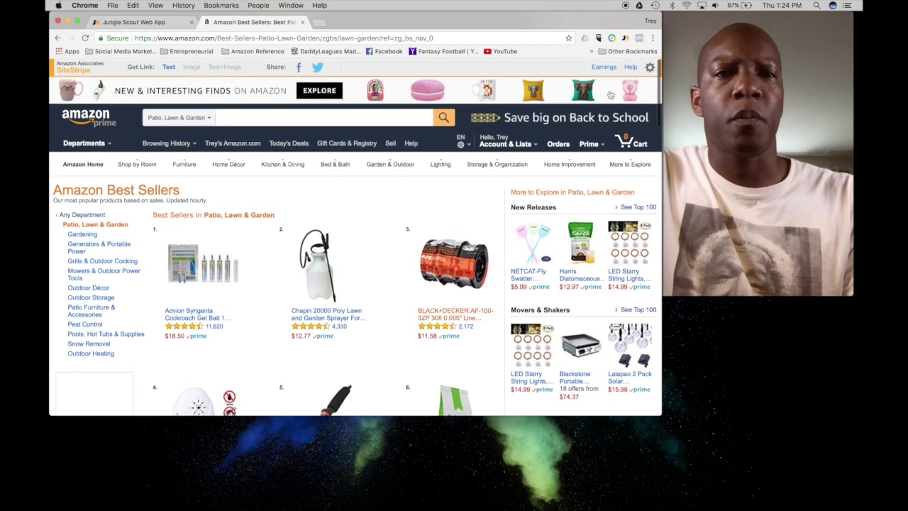
left_click(626, 39)
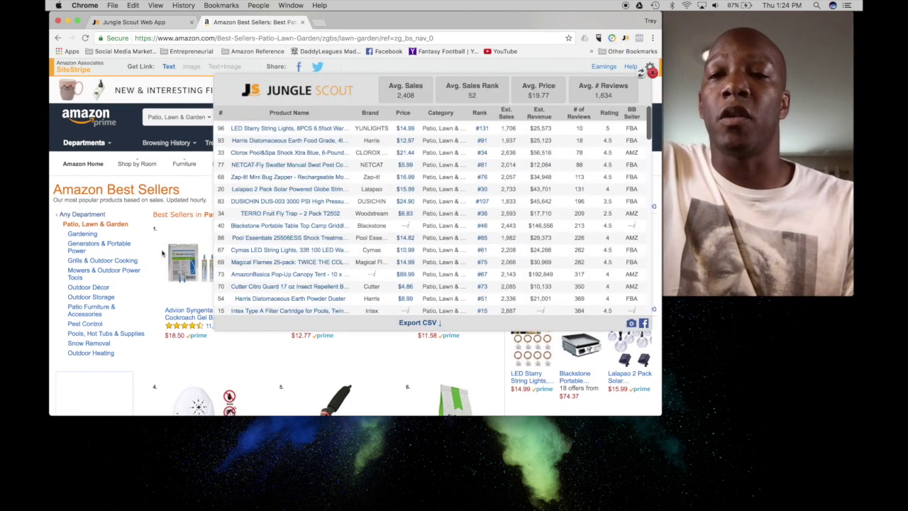
scroll(161, 254, "down", 10)
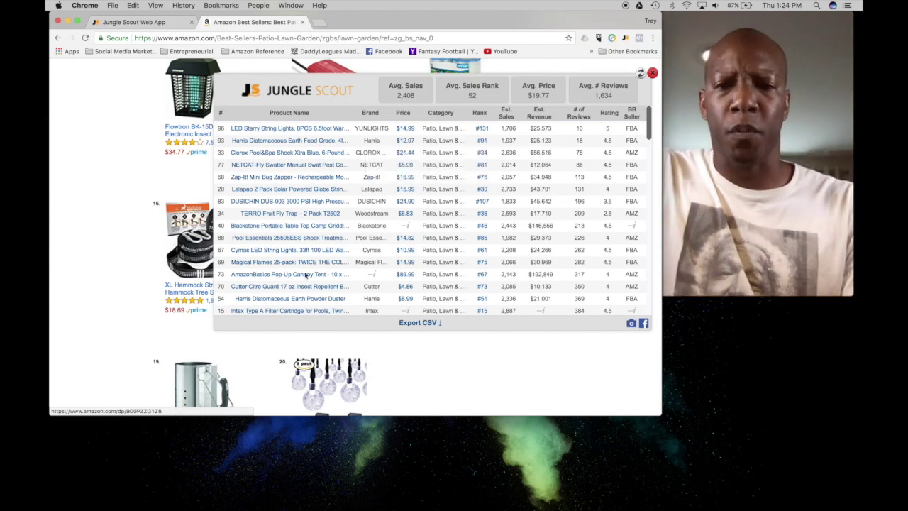
scroll(370, 227, "down", 3)
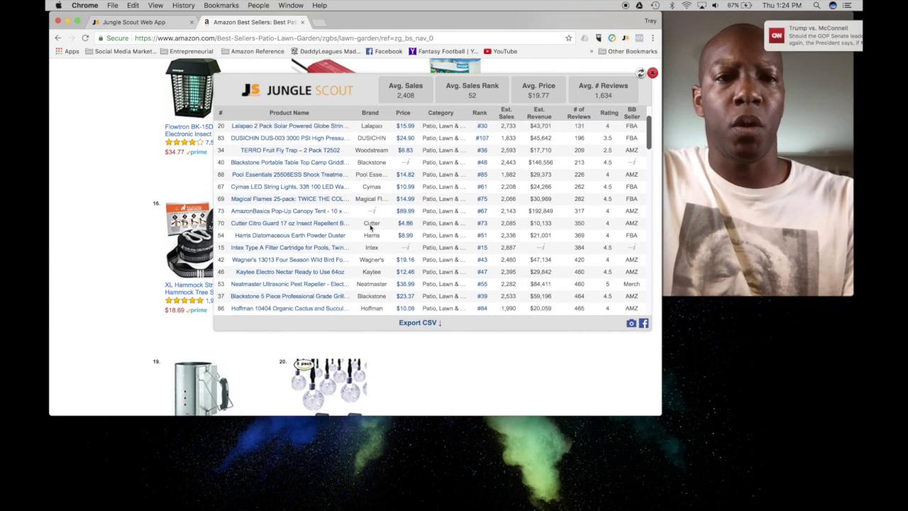
scroll(370, 227, "down", 5)
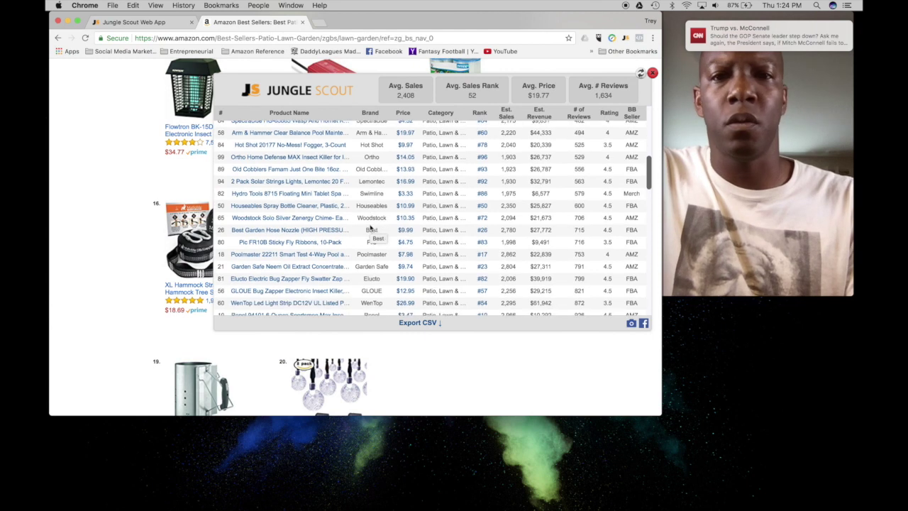
scroll(370, 227, "up", 8)
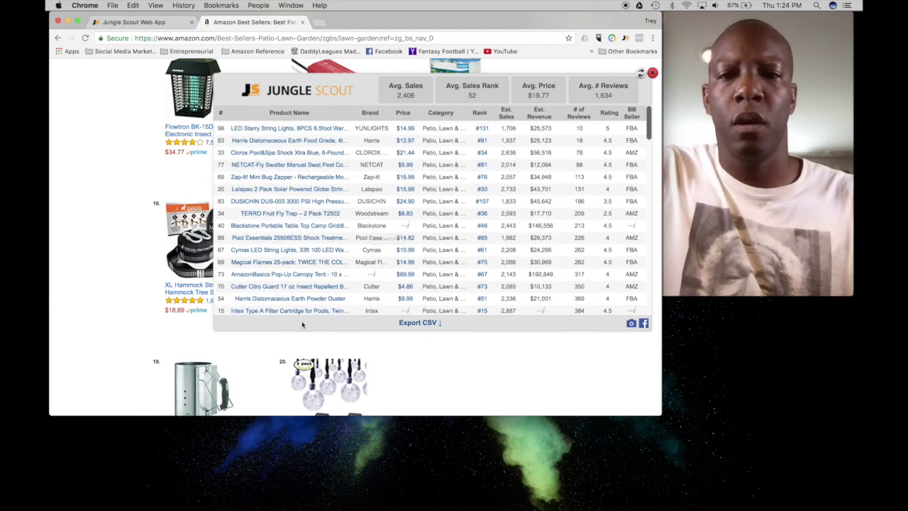
left_click(653, 73)
scroll(538, 175, "up", 10)
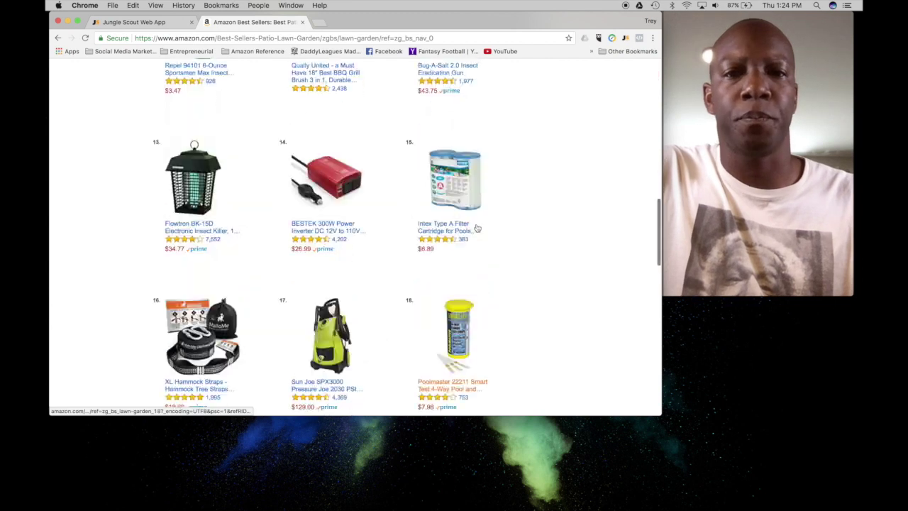
left_click(626, 38)
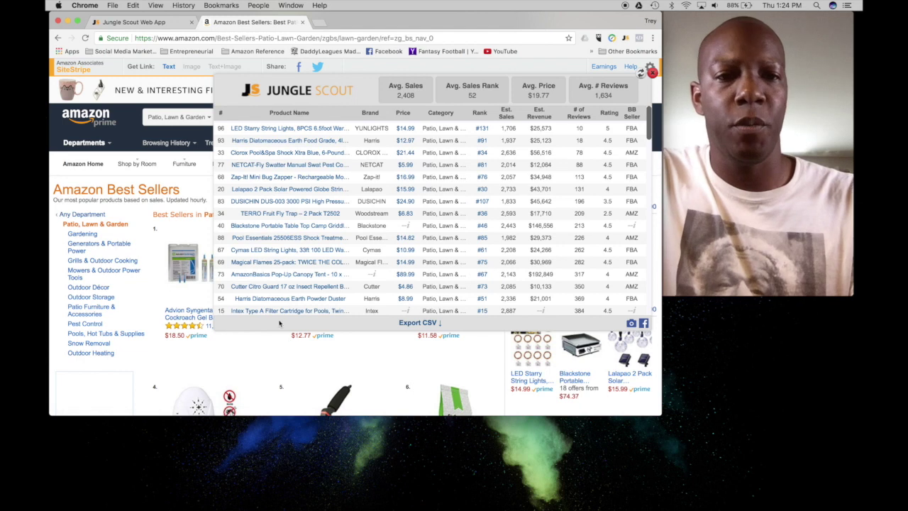
scroll(289, 266, "down", 6)
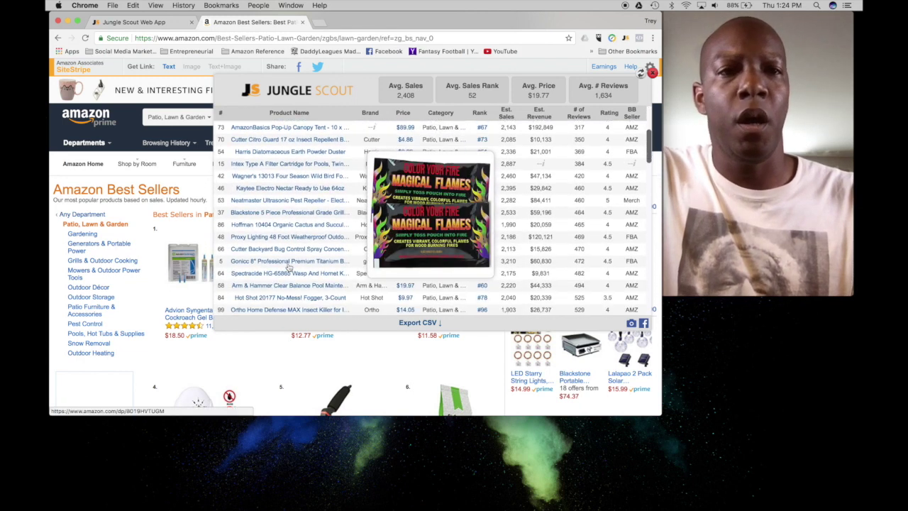
scroll(289, 266, "up", 5)
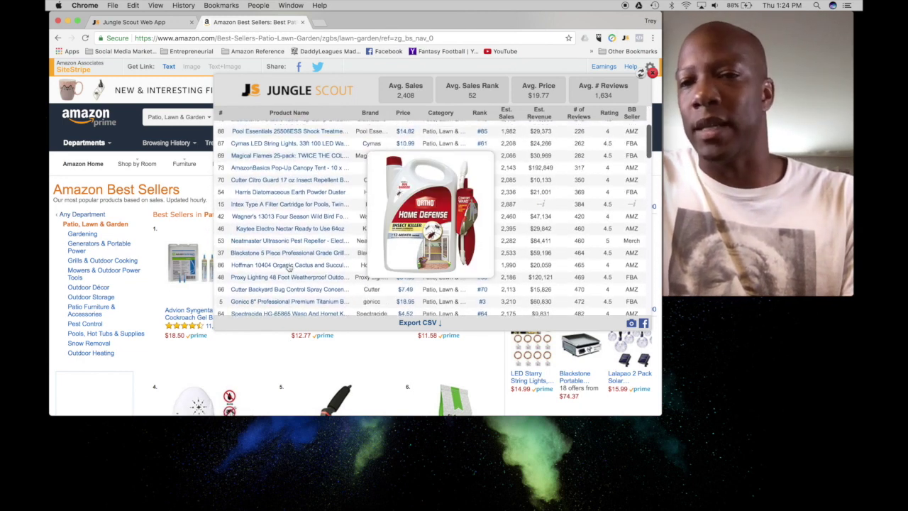
scroll(289, 266, "up", 2)
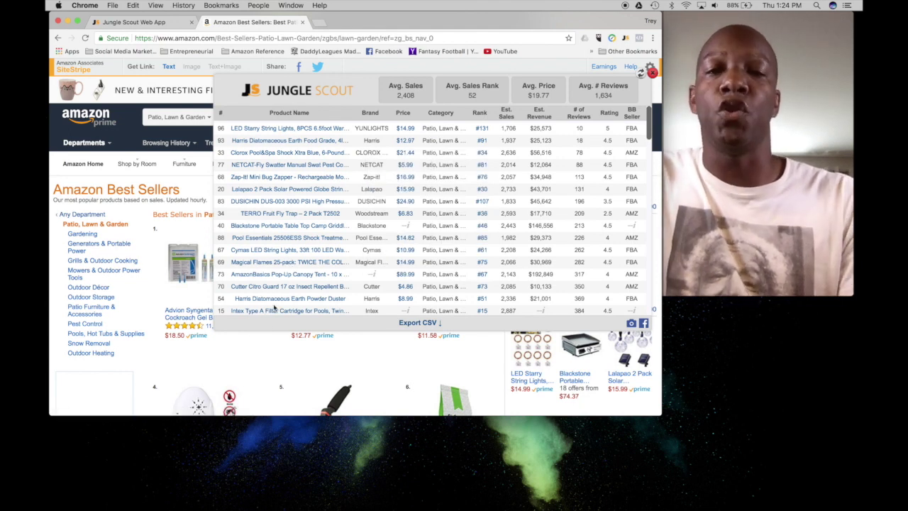
scroll(148, 316, "down", 10)
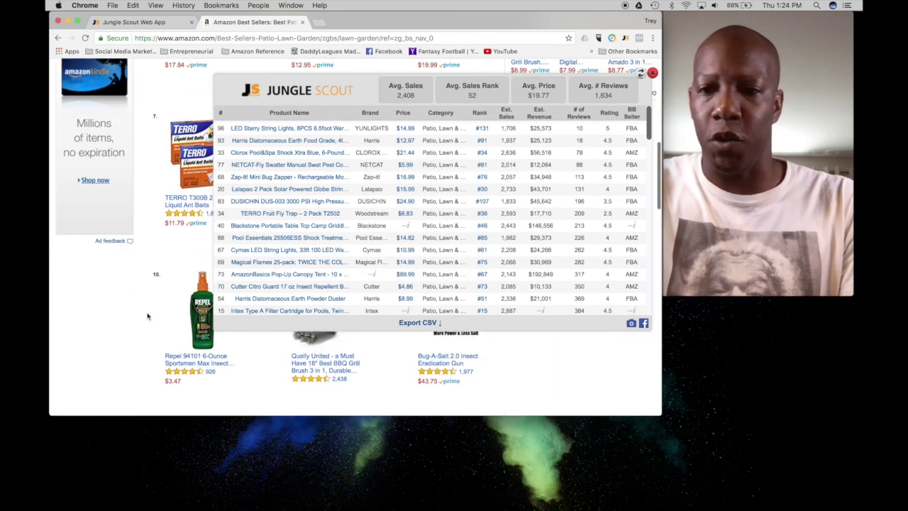
scroll(147, 316, "down", 10)
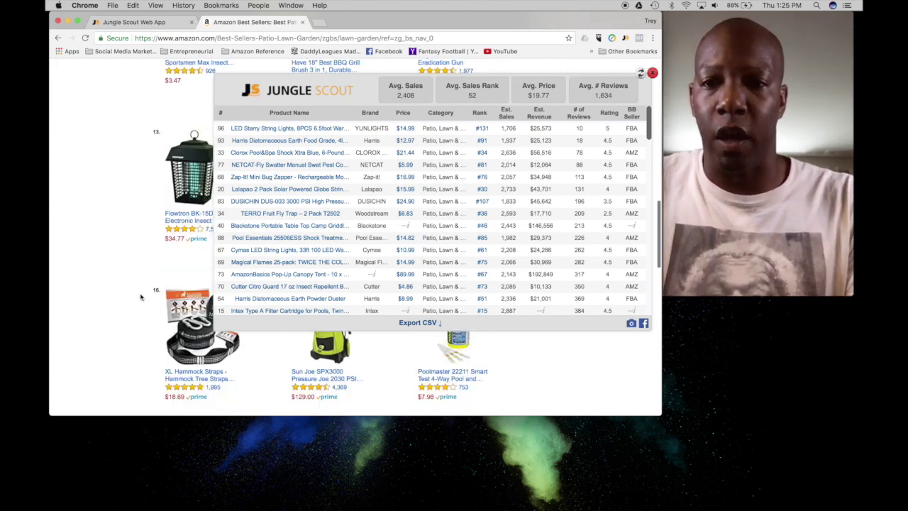
scroll(141, 297, "up", 5)
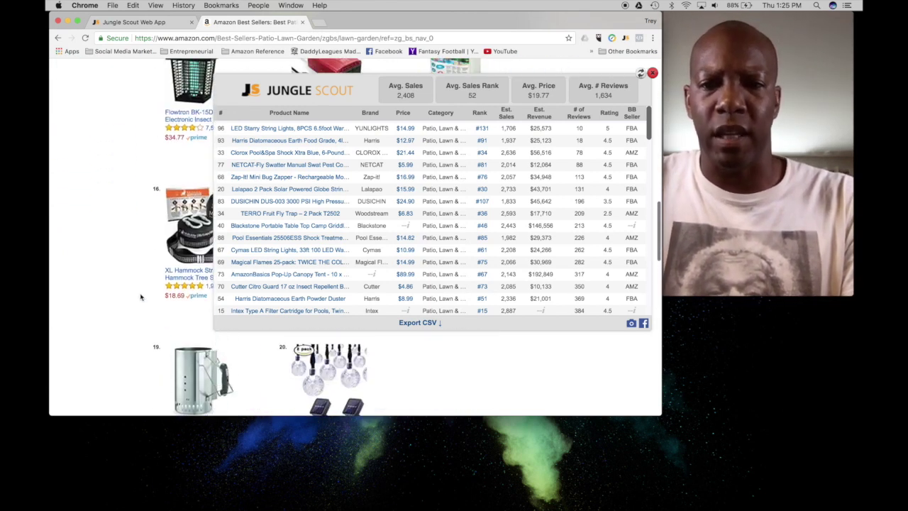
scroll(150, 316, "down", 4)
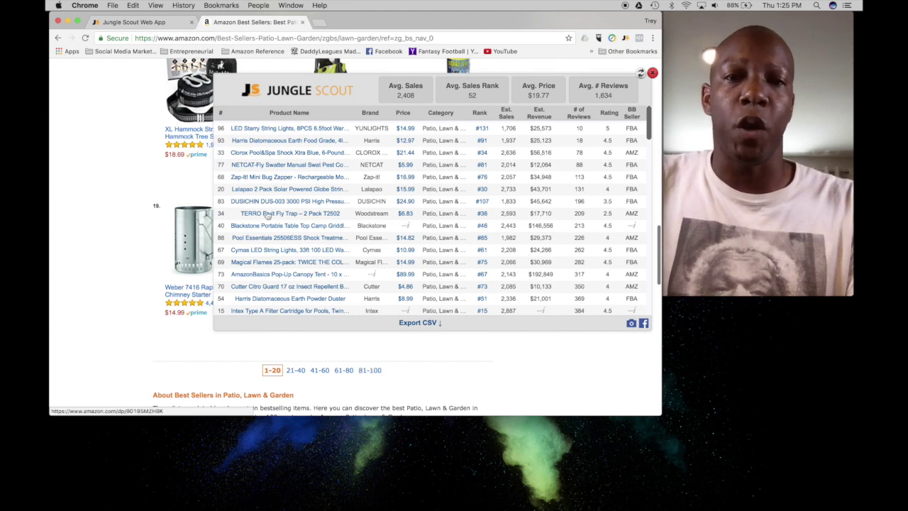
scroll(257, 258, "down", 6)
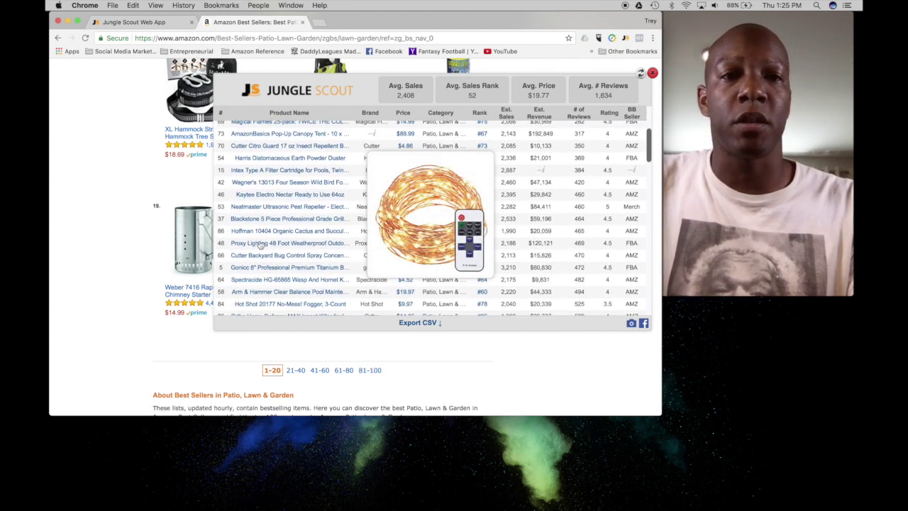
scroll(261, 244, "down", 8)
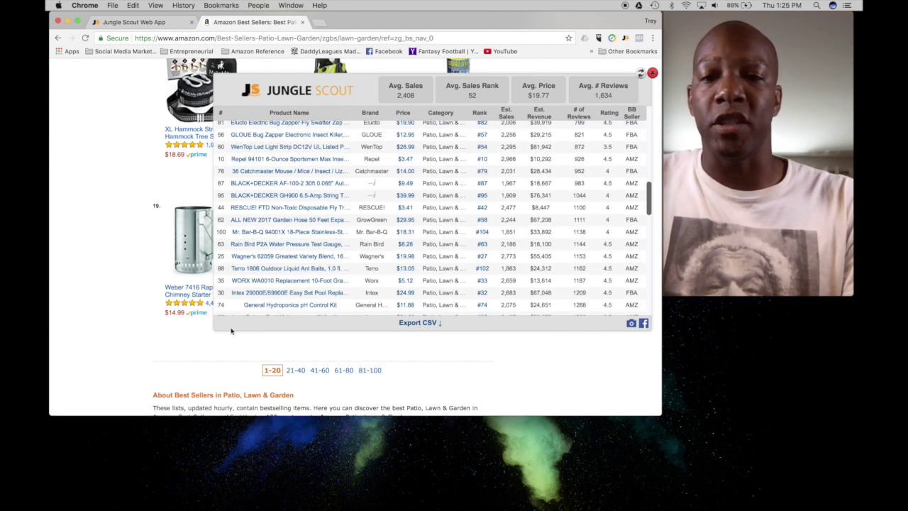
scroll(280, 261, "down", 5)
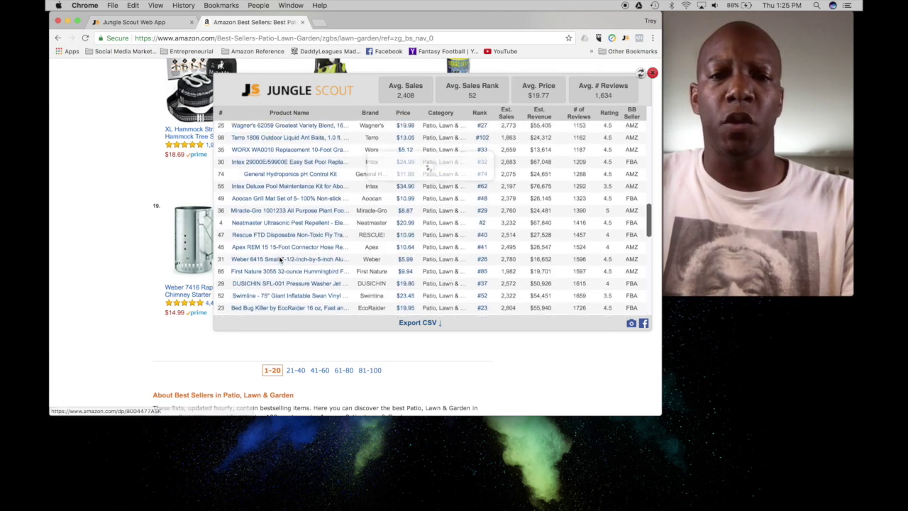
scroll(280, 261, "up", 12)
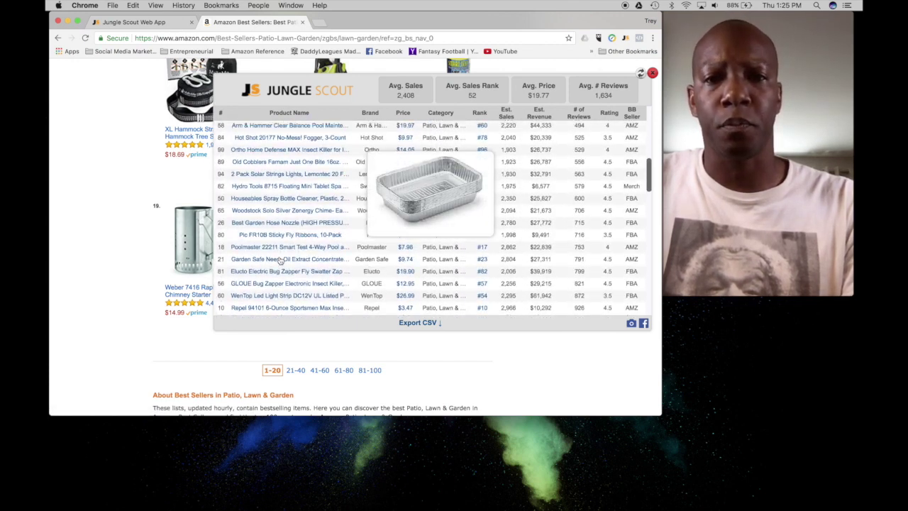
scroll(281, 262, "up", 5)
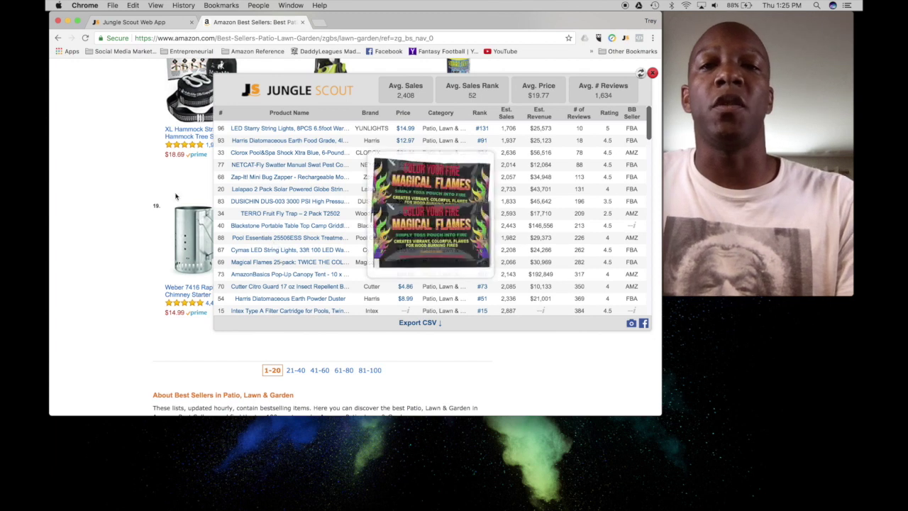
scroll(91, 211, "up", 10)
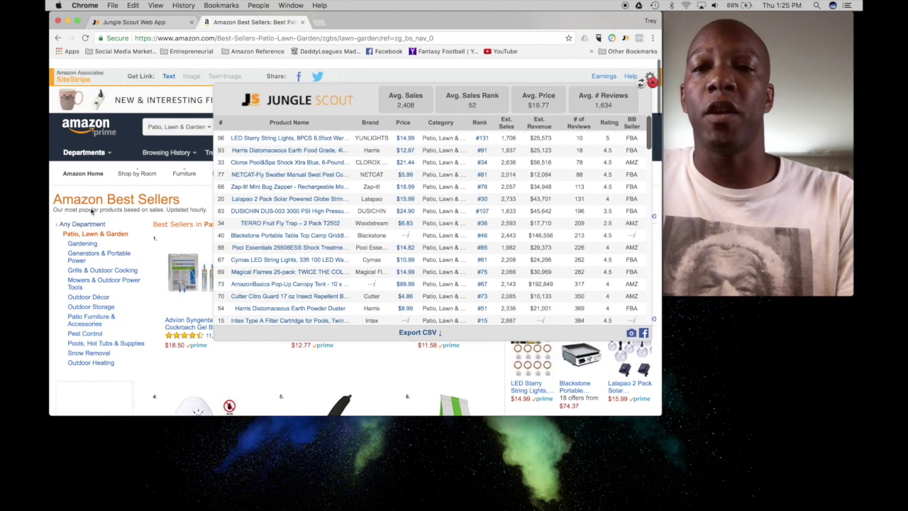
scroll(91, 211, "down", 1)
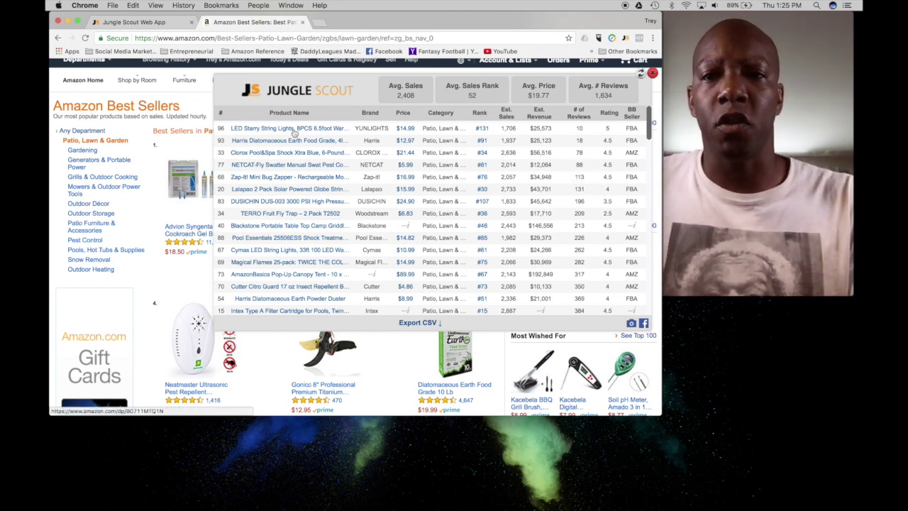
mouse_move(326, 131)
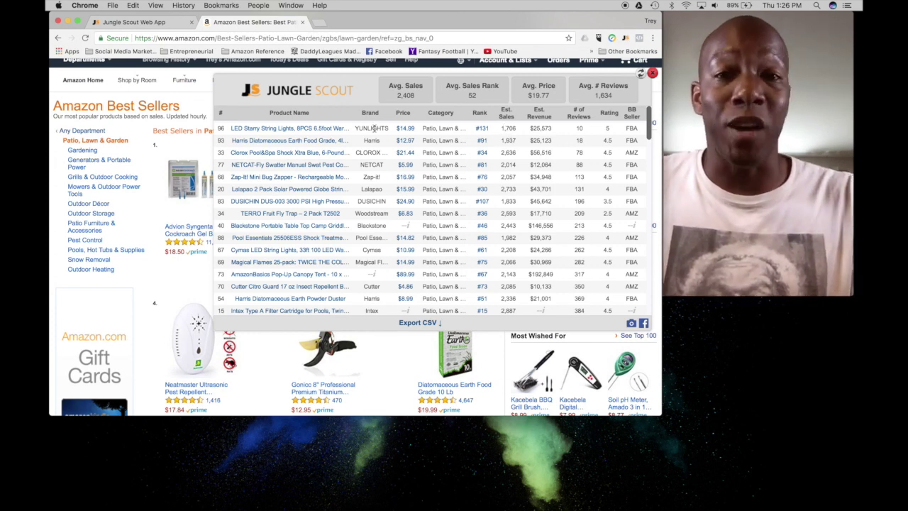
- Open and browse the $14.99 LED Starry String Lights product page from the Jungle Scout table
left_click(320, 131)
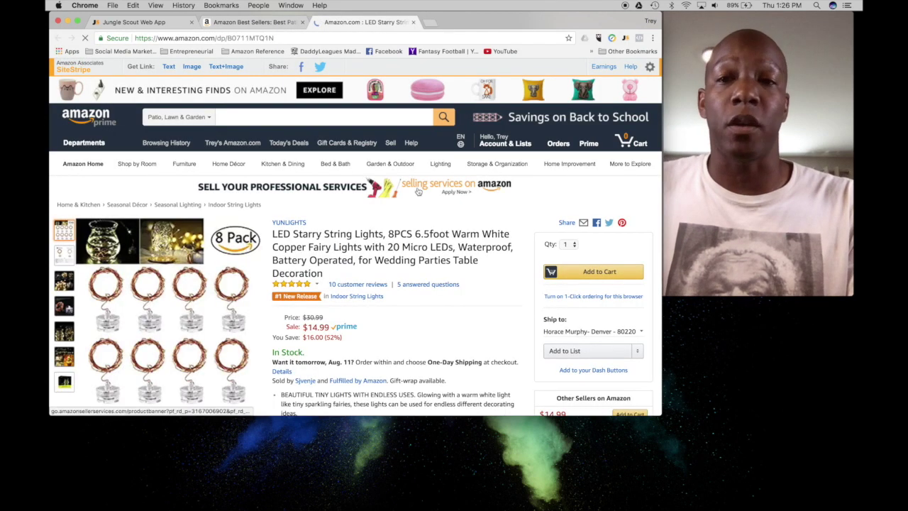
scroll(348, 200, "down", 3)
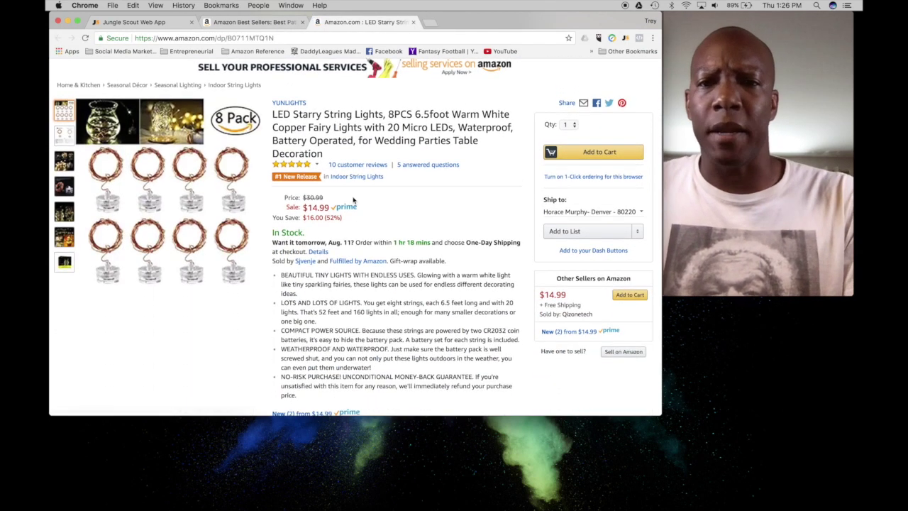
scroll(354, 200, "up", 1)
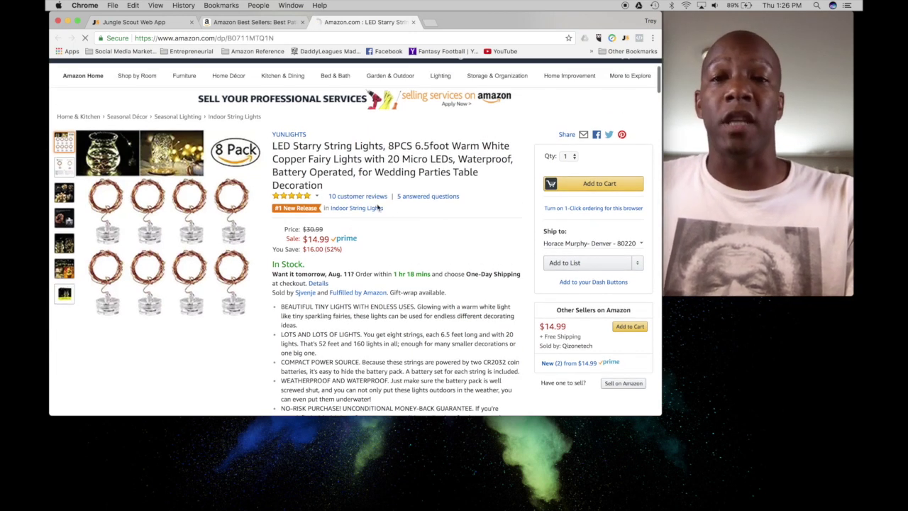
scroll(393, 210, "down", 2)
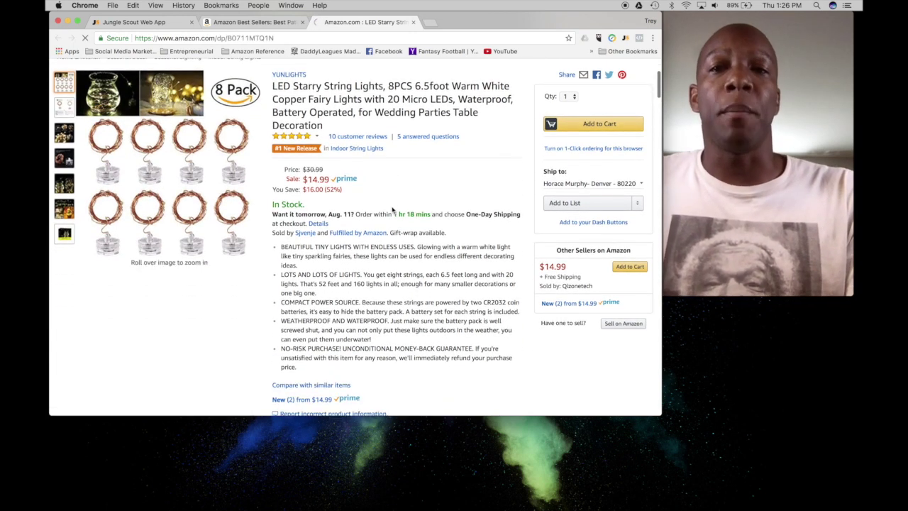
scroll(392, 210, "down", 6)
scroll(391, 206, "up", 12)
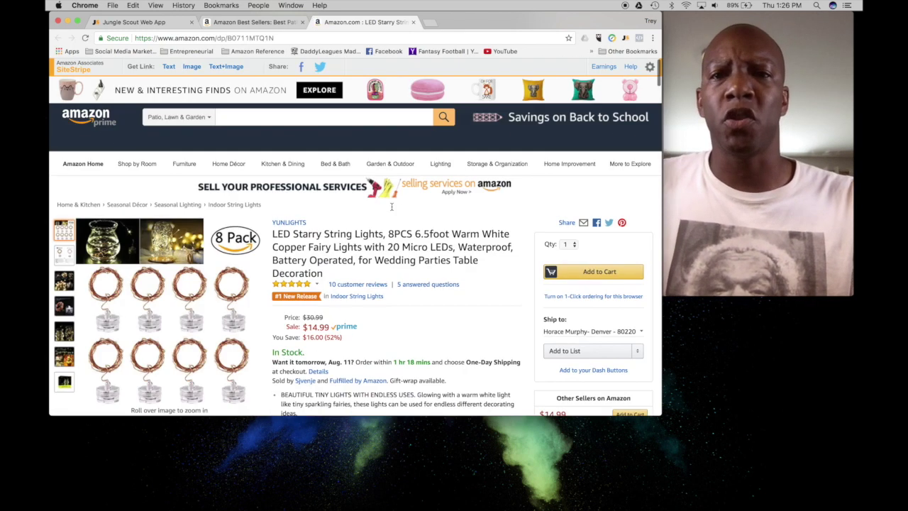
left_click(431, 23)
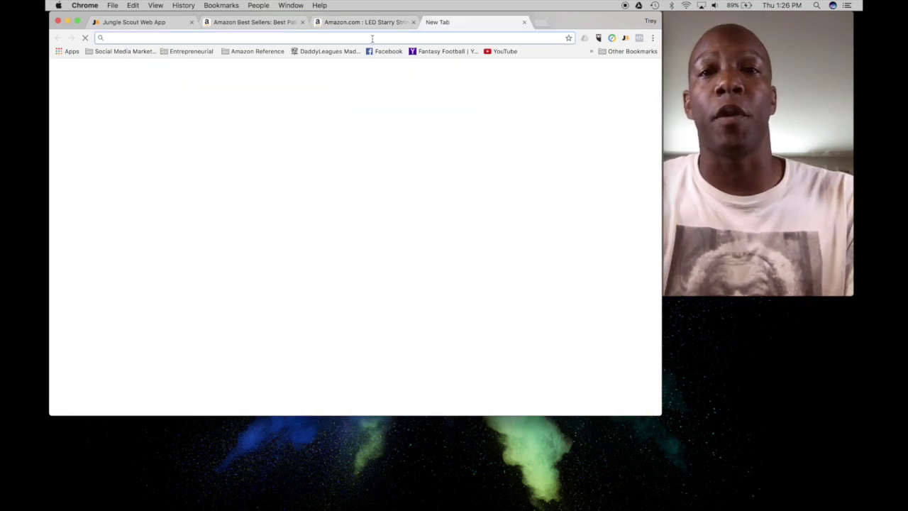
- Search amazon.com for 'lawn lights' and show Jungle Scout estimates: 1,184 average sales, $25.27 price
type("ama")
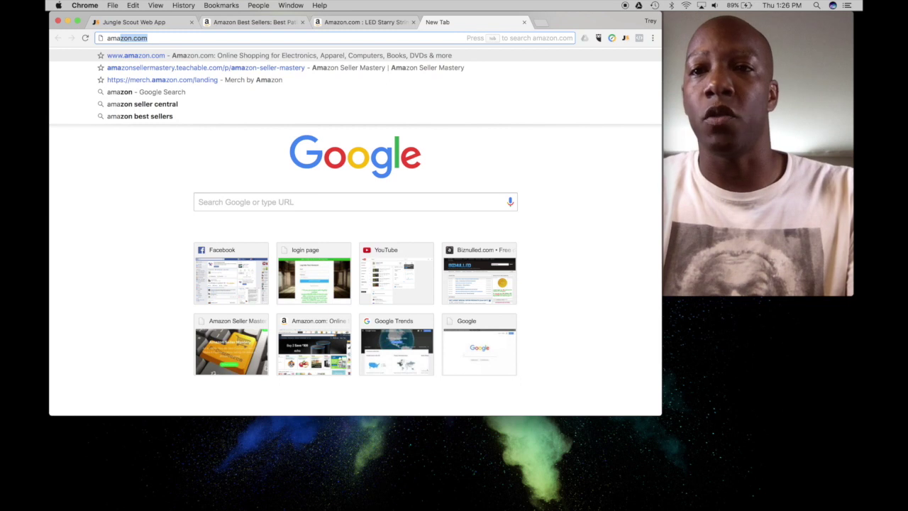
key("Return")
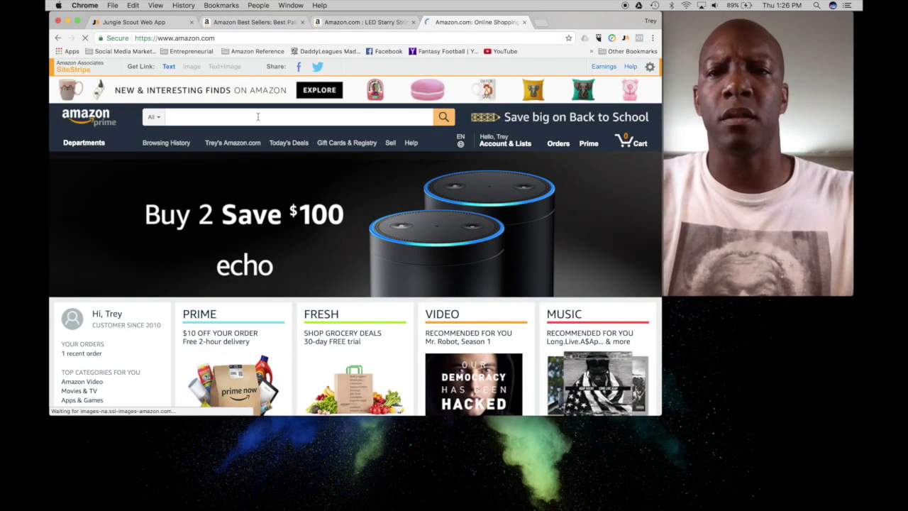
left_click(258, 116)
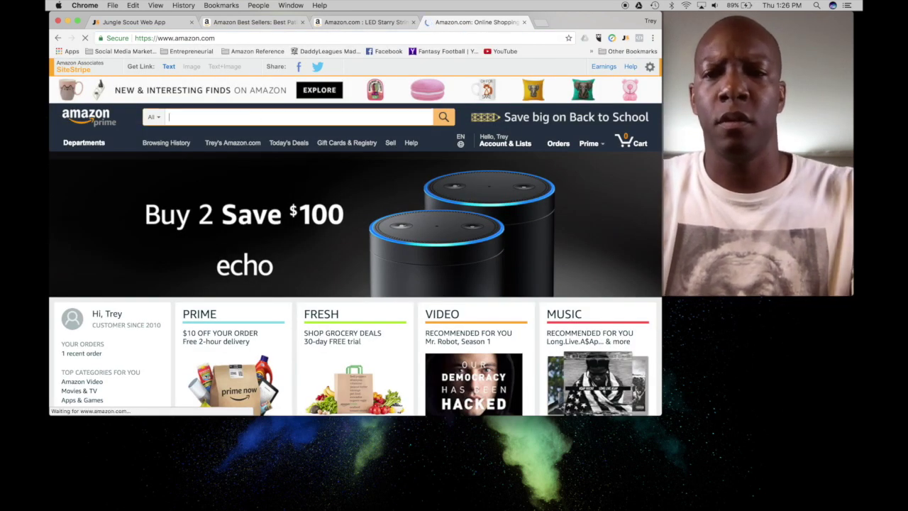
type("lawn lights")
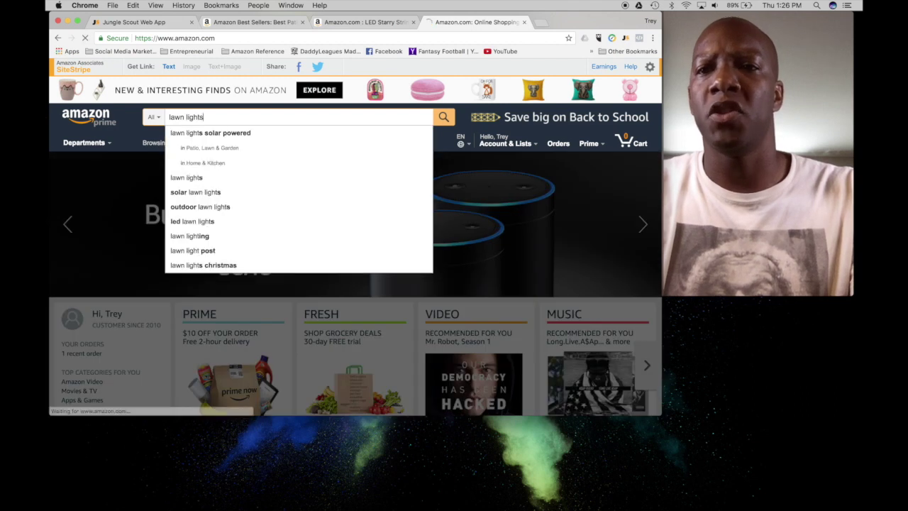
key("Return")
scroll(344, 240, "down", 5)
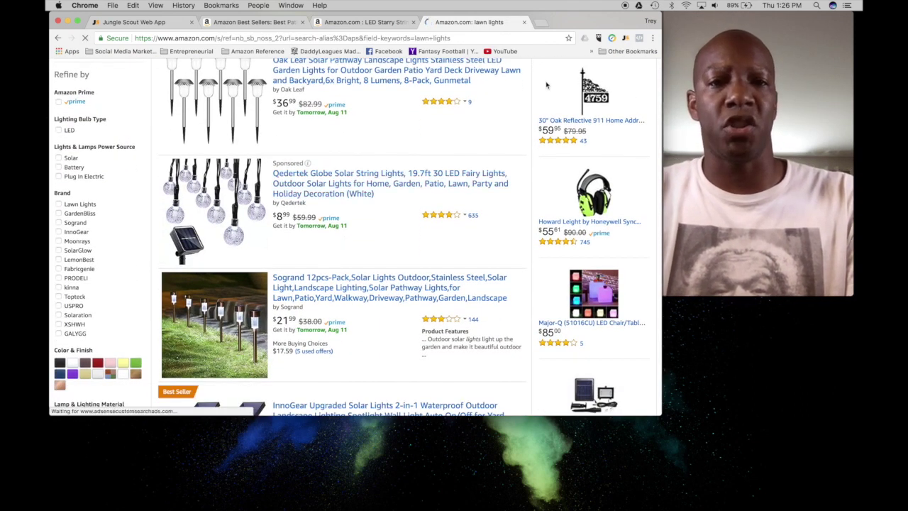
left_click(625, 38)
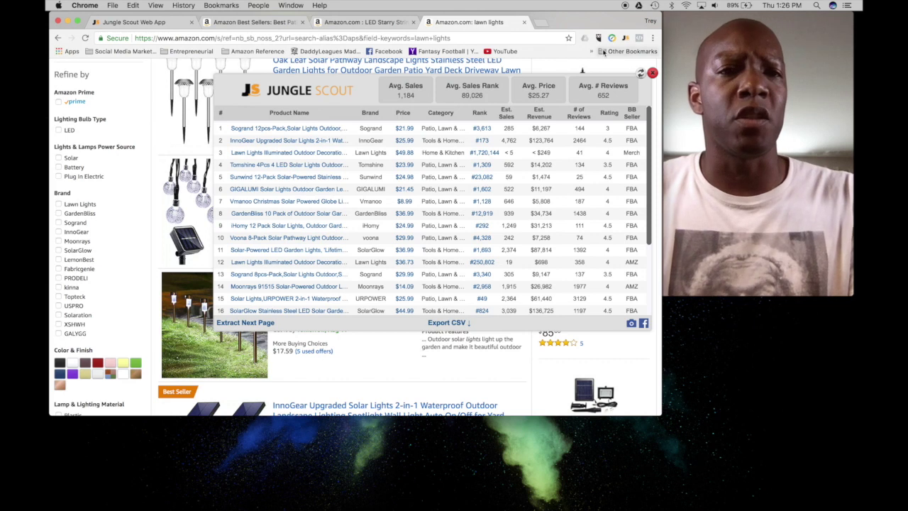
- Close the Jungle Scout overlay on the lawn lights results
left_click(653, 73)
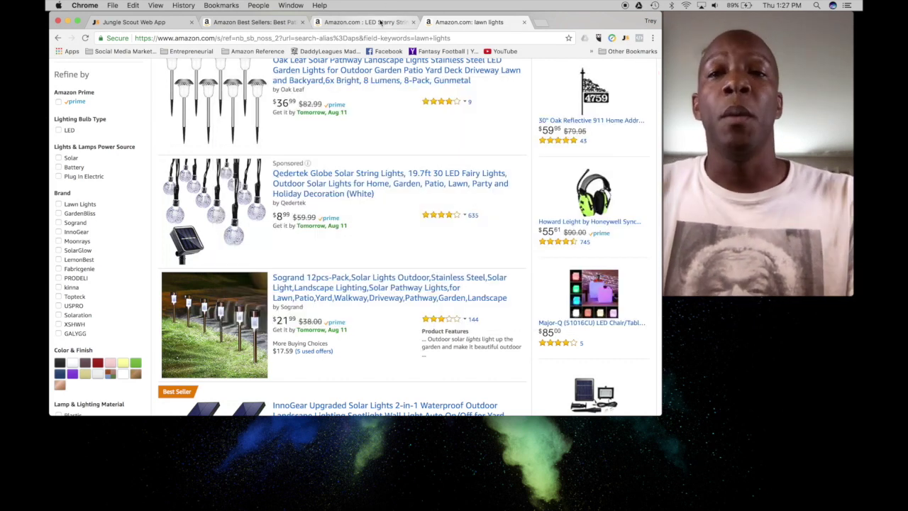
- Open the Tinksky Funny Wedding Photo Props item from the LED Starry page's also-bought carousel
left_click(380, 24)
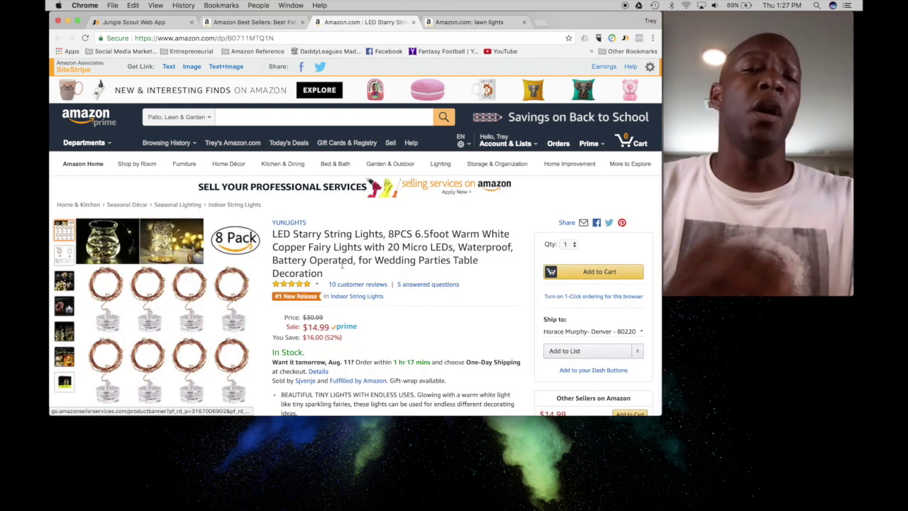
scroll(341, 264, "down", 5)
scroll(341, 264, "down", 15)
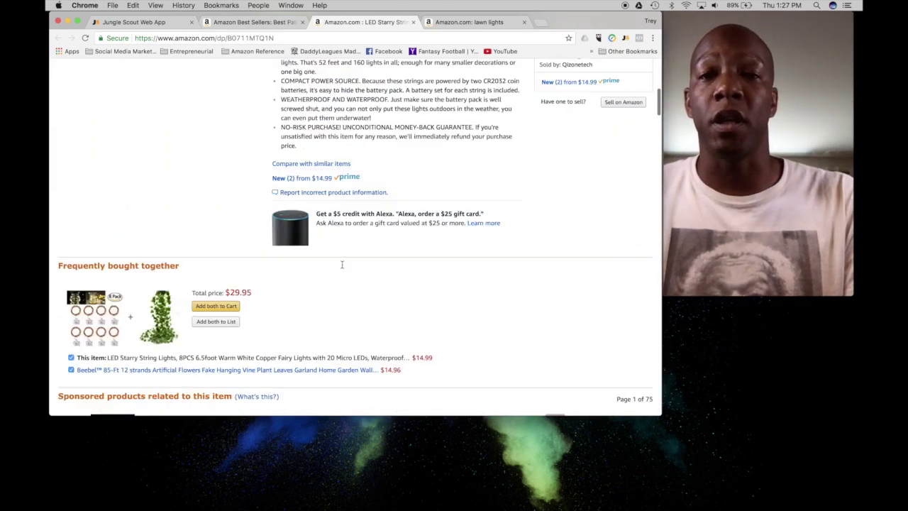
scroll(342, 268, "down", 2)
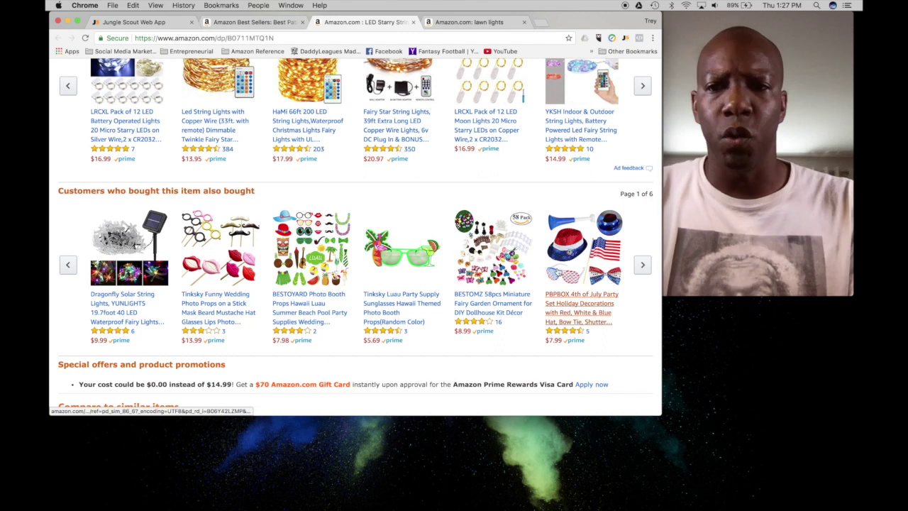
left_click(636, 268)
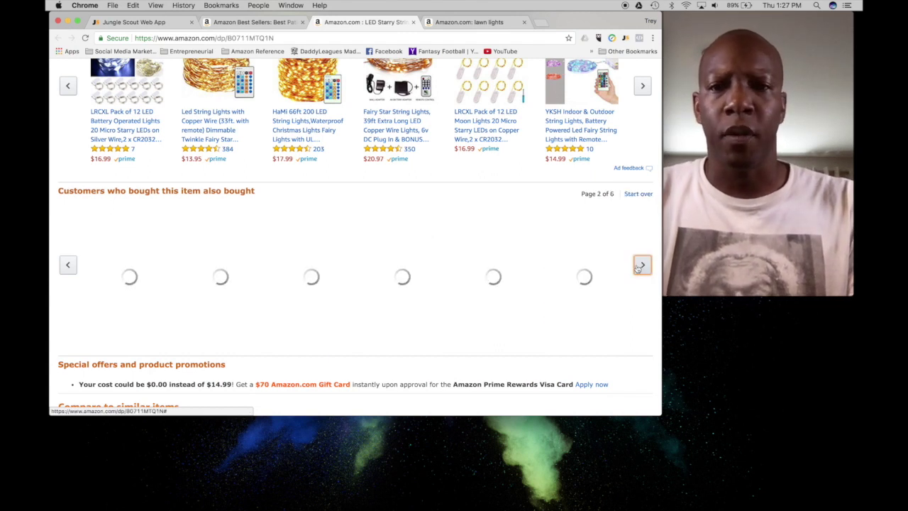
left_click(68, 264)
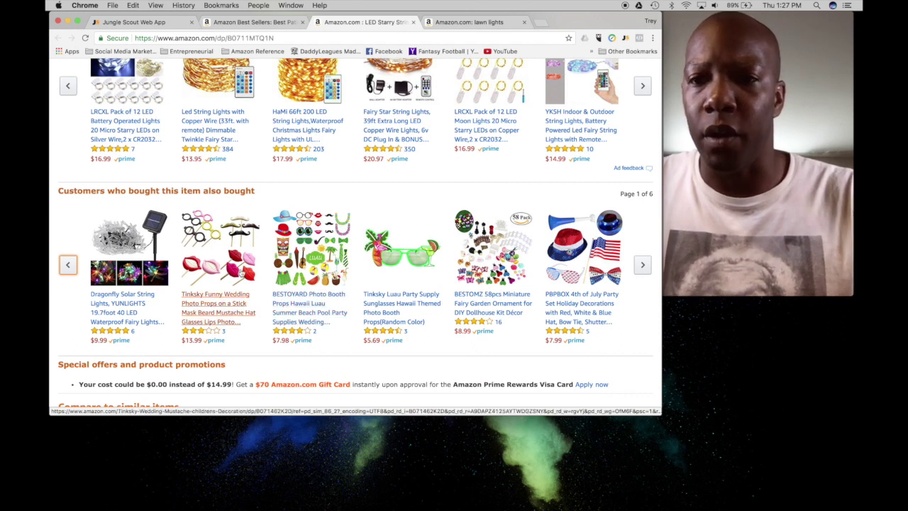
left_click(243, 264)
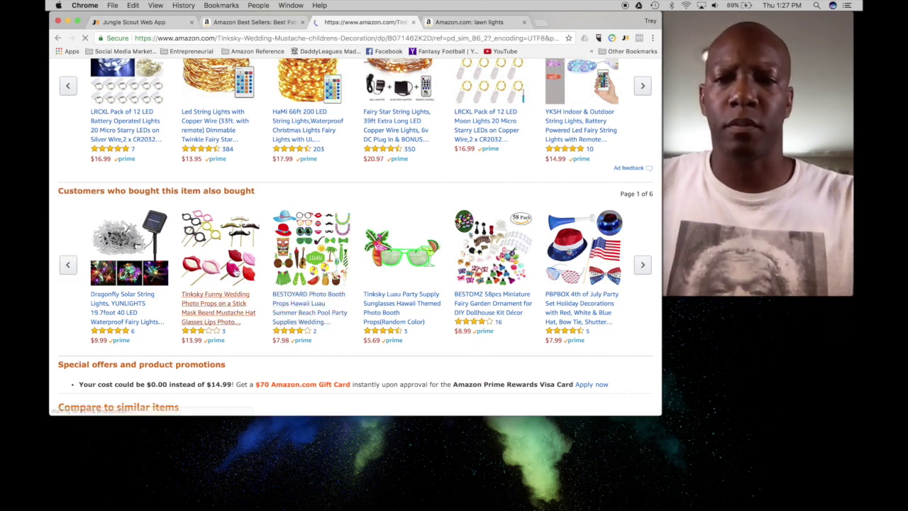
- Replace the lawn lights search with 'photo booth props' and open the Jungle Scout estimates panel
scroll(260, 280, "down", 2)
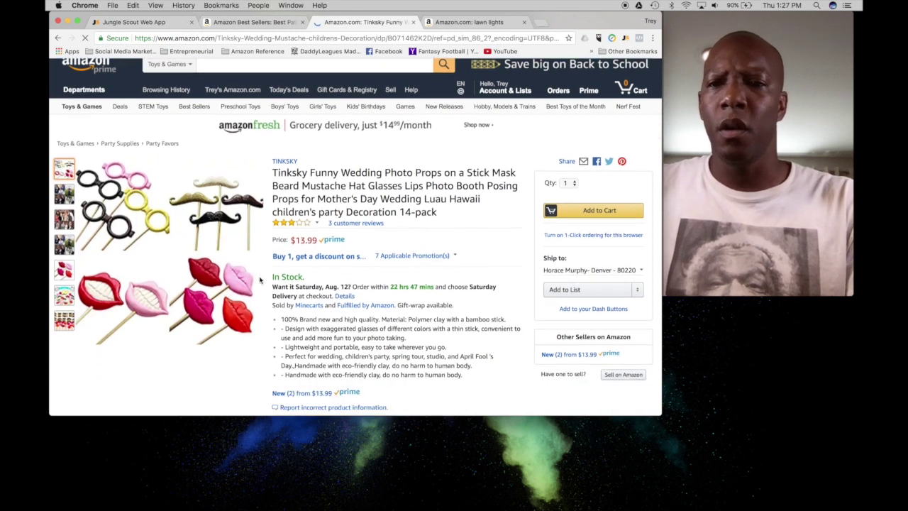
left_click(449, 22)
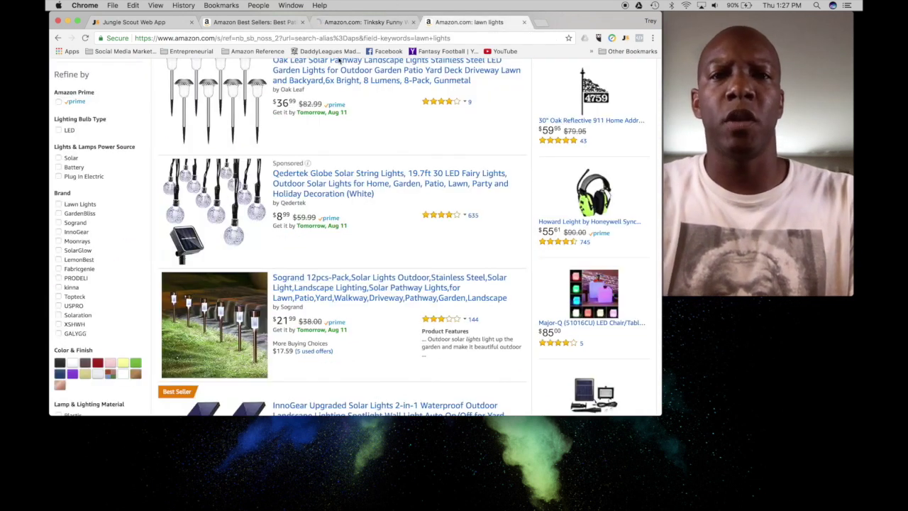
scroll(341, 104, "up", 5)
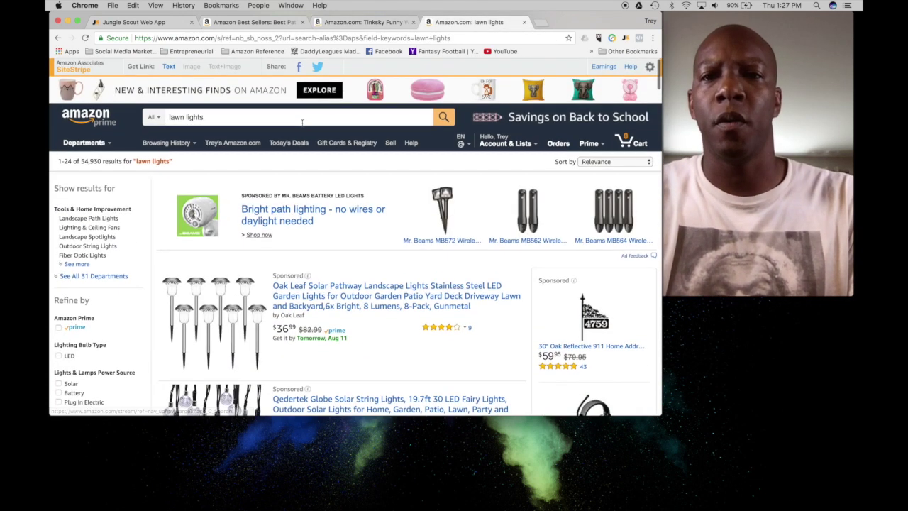
triple_click(301, 121)
type("photo booth")
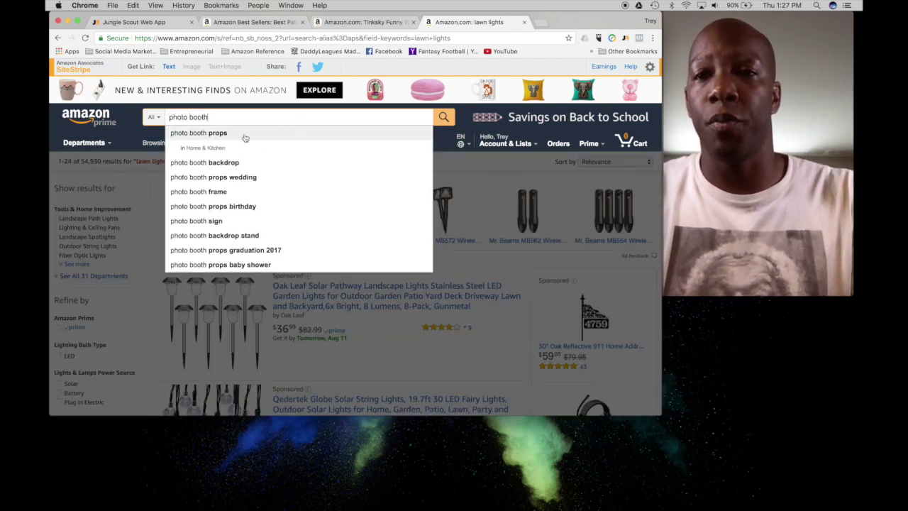
left_click(243, 136)
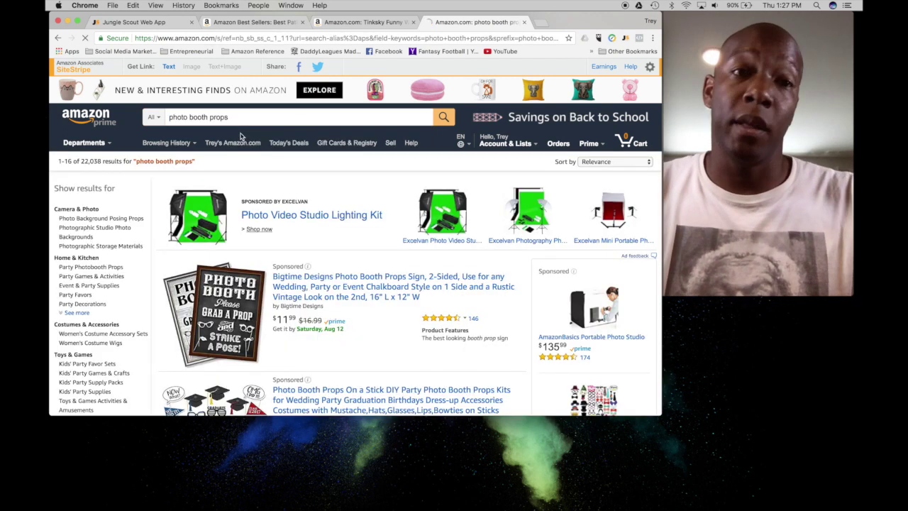
scroll(369, 232, "down", 1)
scroll(369, 233, "down", 3)
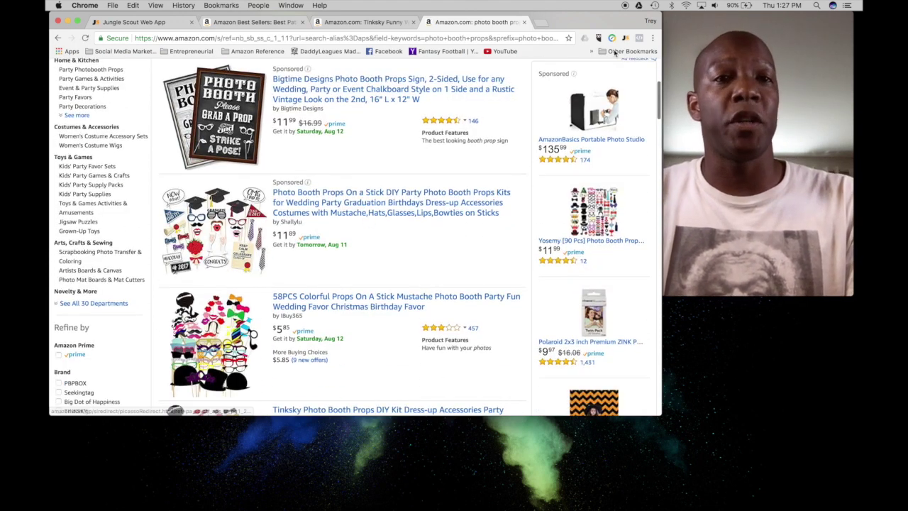
left_click(625, 39)
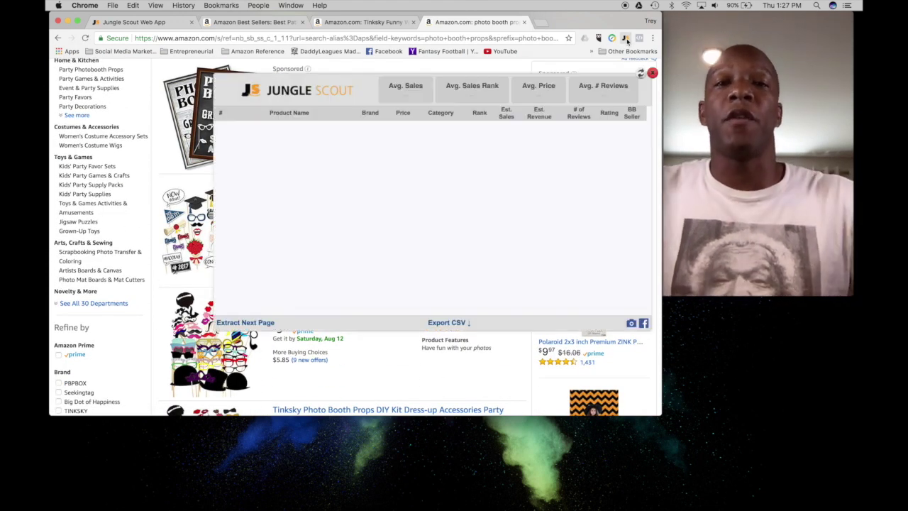
- Review the 16-row photo booth props table (602 sales, $11.27, 118 reviews), then close it
scroll(178, 199, "down", 10)
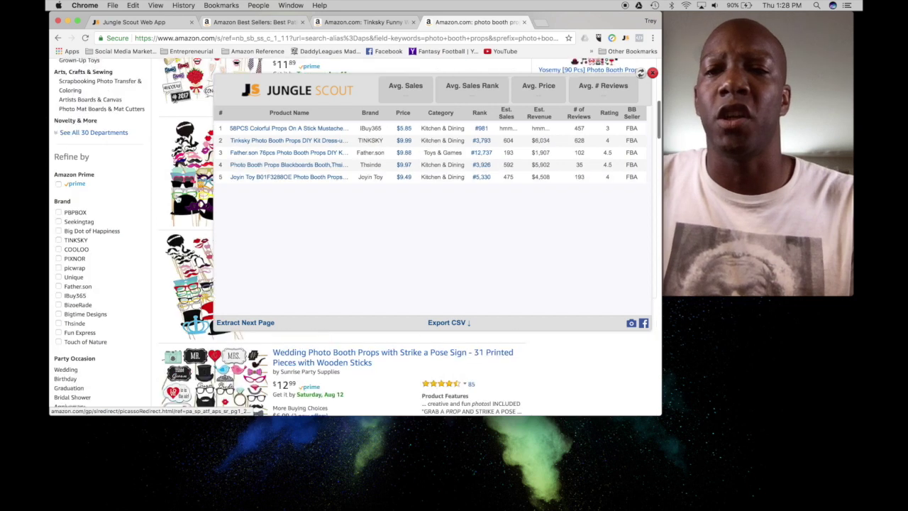
scroll(177, 200, "down", 3)
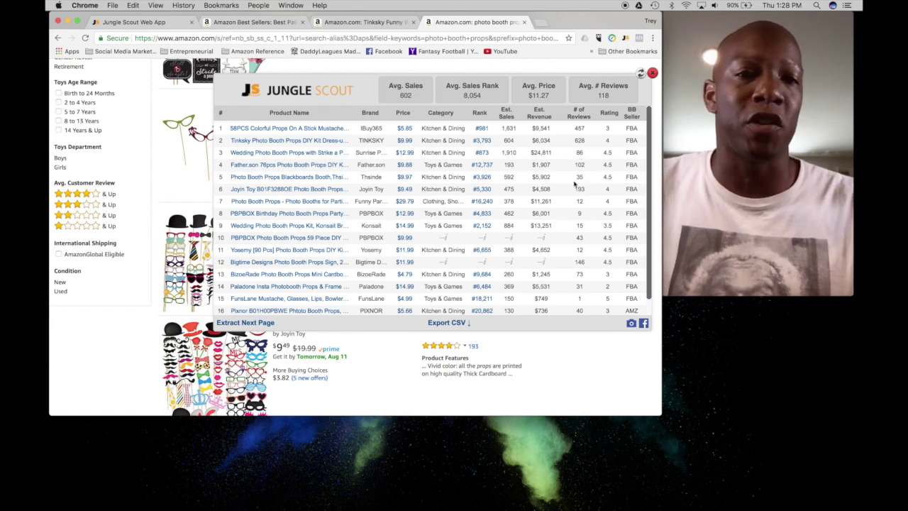
scroll(576, 186, "down", 2)
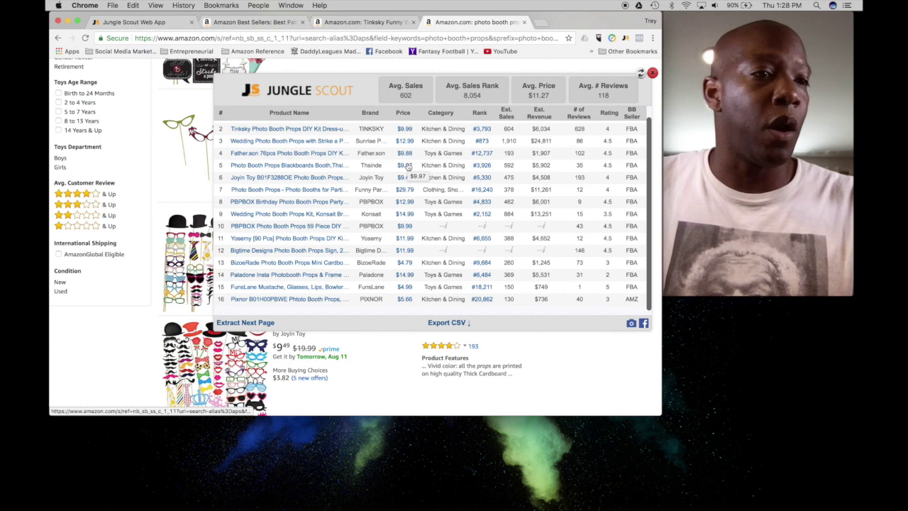
left_click(653, 73)
scroll(427, 235, "down", 5)
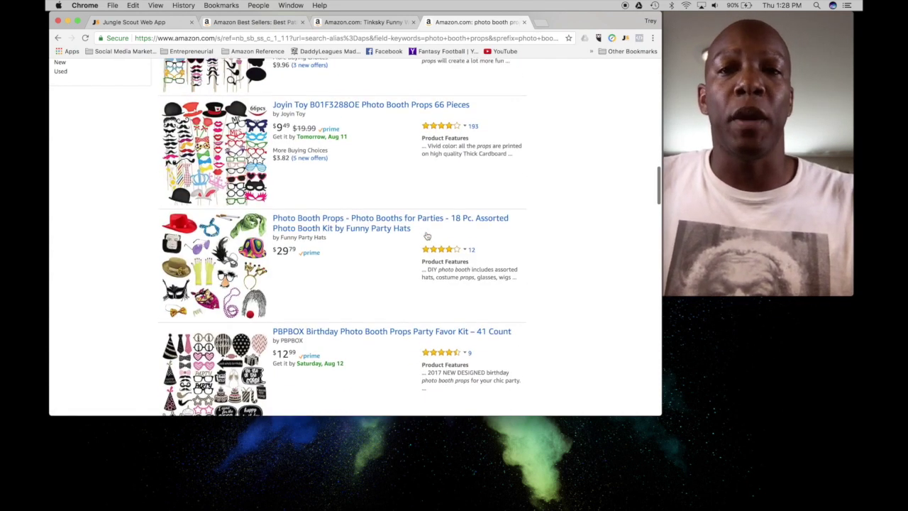
scroll(427, 236, "up", 5)
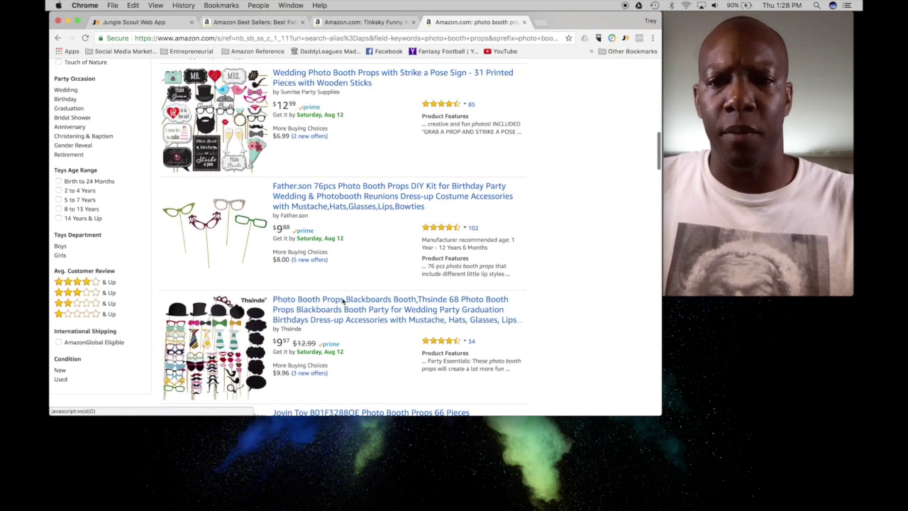
- Browse the $9.97 Thsinde 68-piece photo booth props listing, then go to the Shop Thsinde brand page
left_click(343, 301)
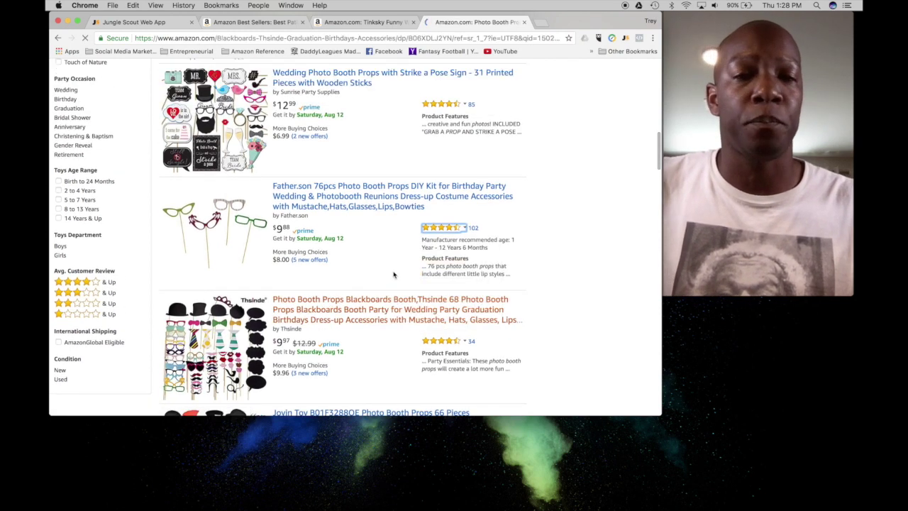
scroll(394, 275, "down", 10)
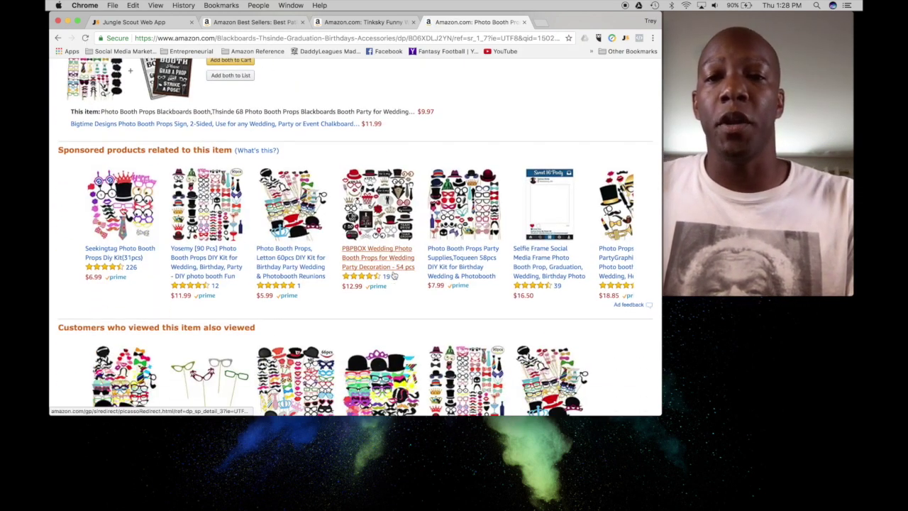
scroll(393, 276, "down", 3)
left_click(394, 276)
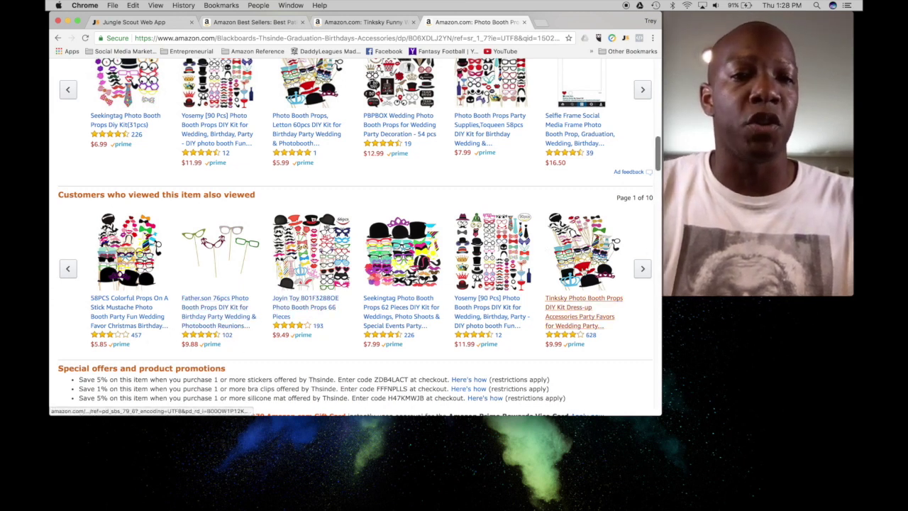
scroll(461, 273, "down", 10)
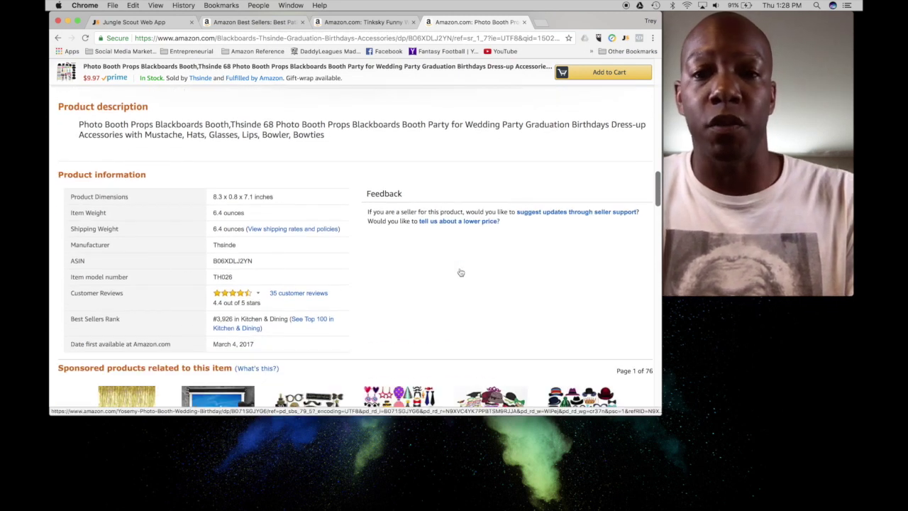
scroll(460, 273, "up", 6)
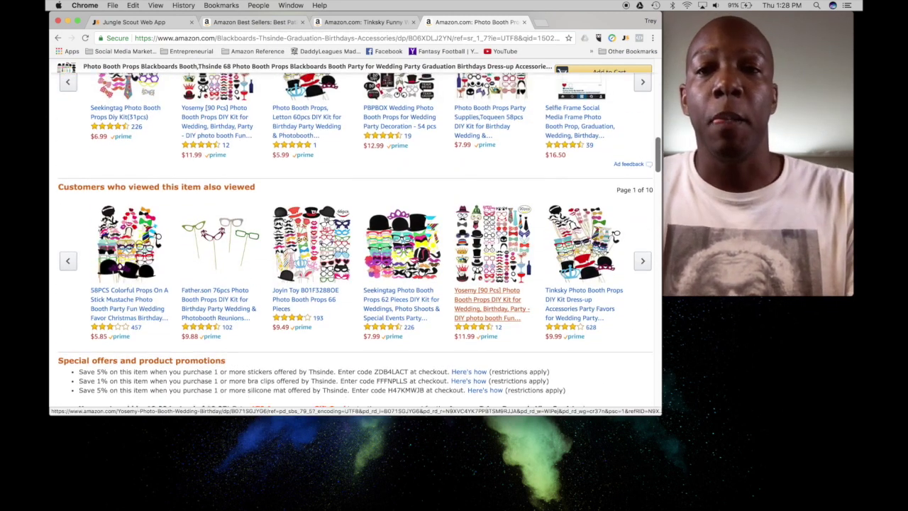
scroll(460, 273, "up", 15)
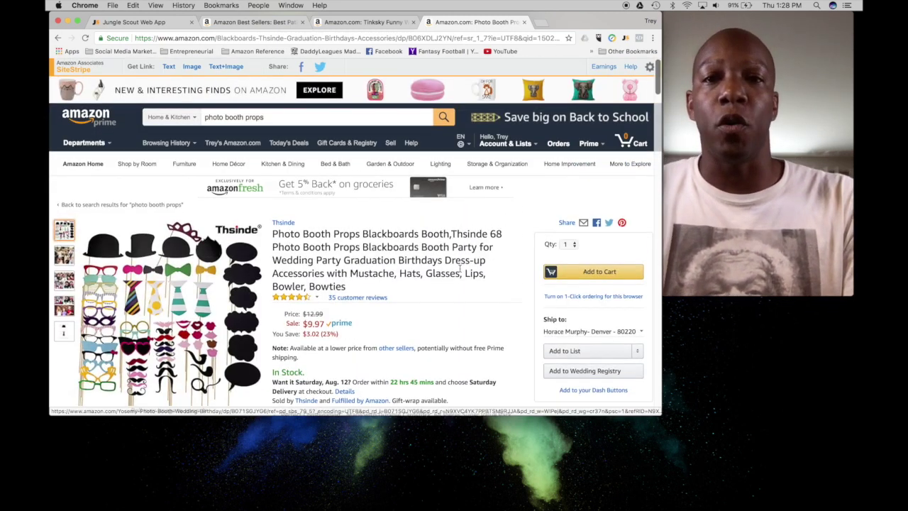
left_click(284, 223)
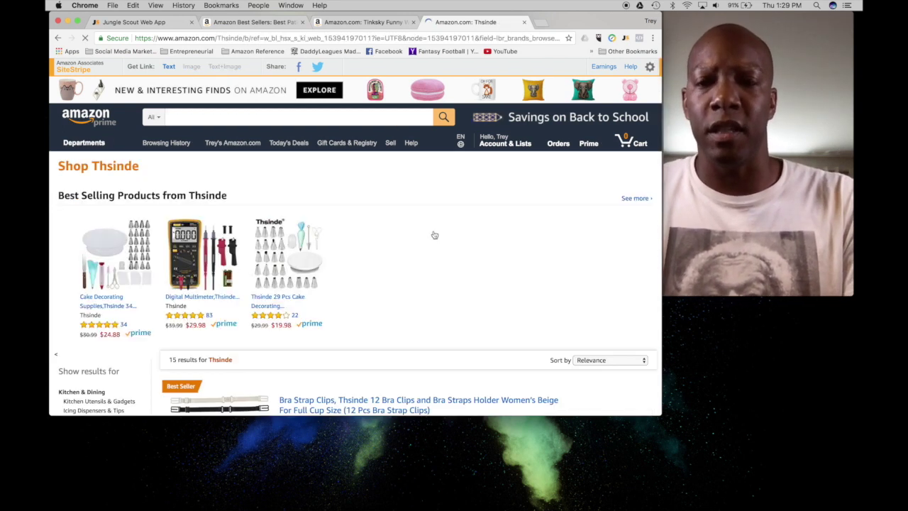
scroll(434, 235, "down", 8)
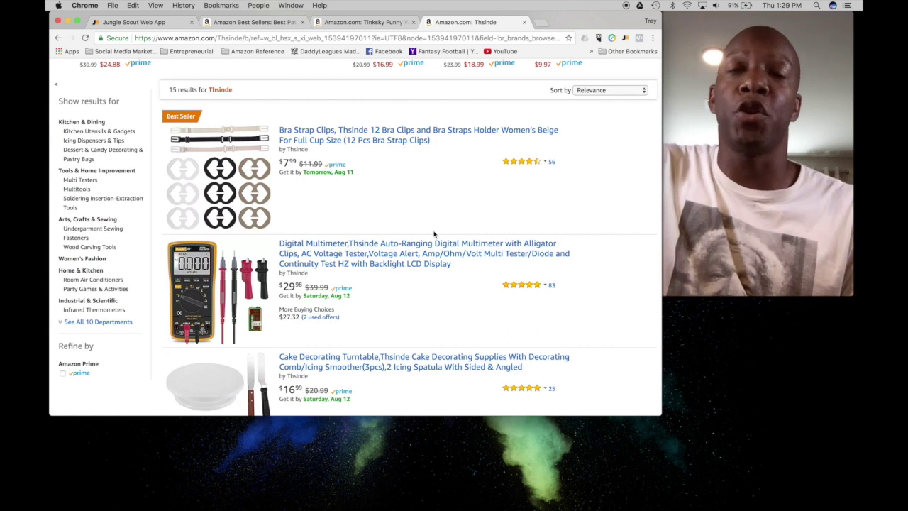
scroll(434, 235, "down", 10)
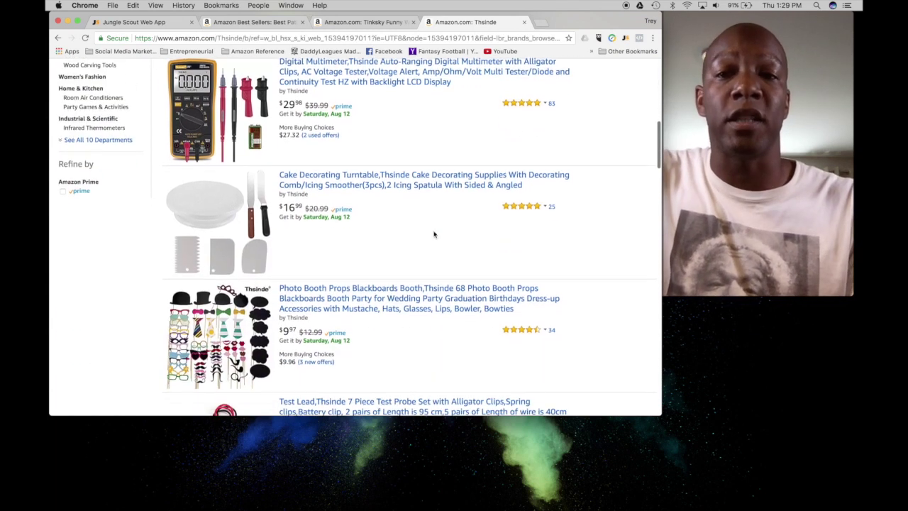
scroll(434, 235, "down", 5)
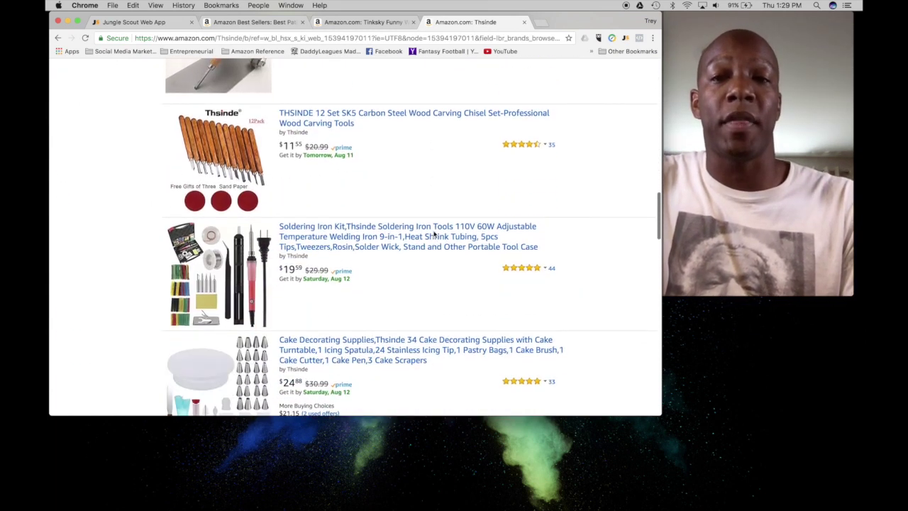
scroll(434, 235, "up", 15)
scroll(434, 235, "up", 5)
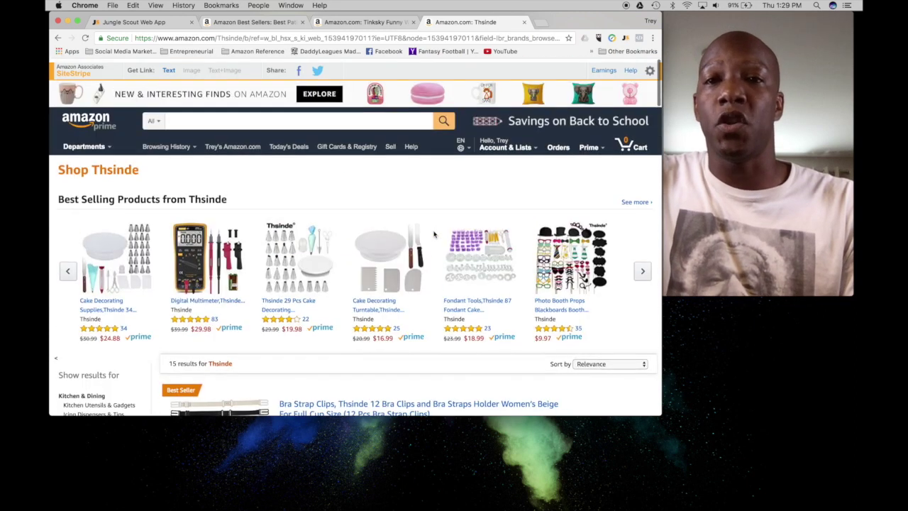
scroll(434, 235, "down", 7)
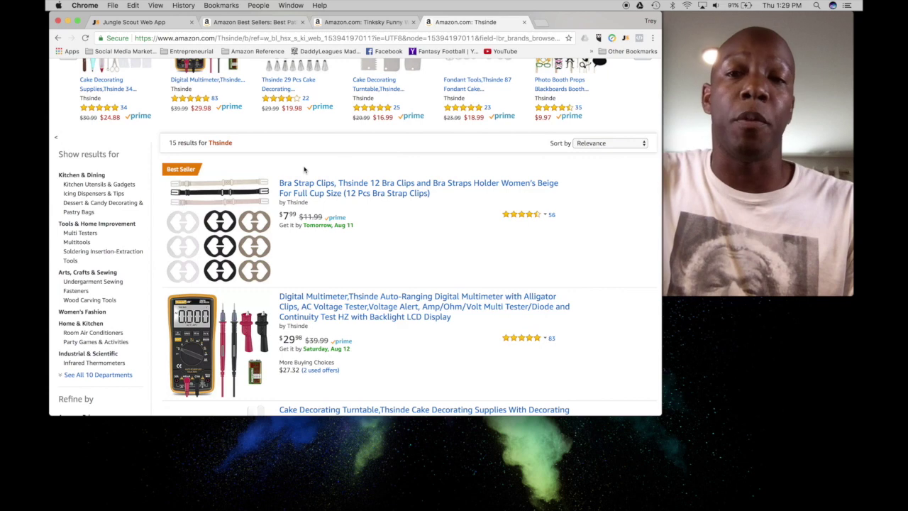
scroll(305, 169, "down", 10)
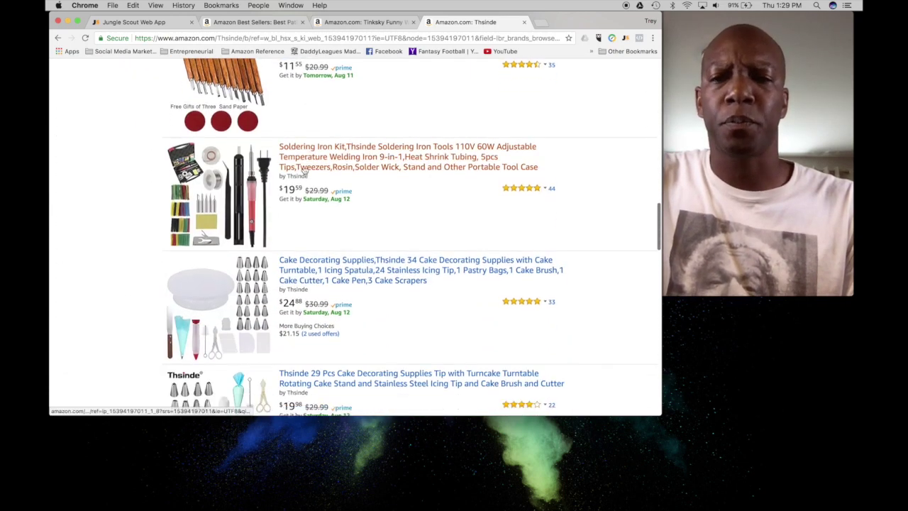
scroll(304, 169, "down", 3)
scroll(449, 112, "up", 12)
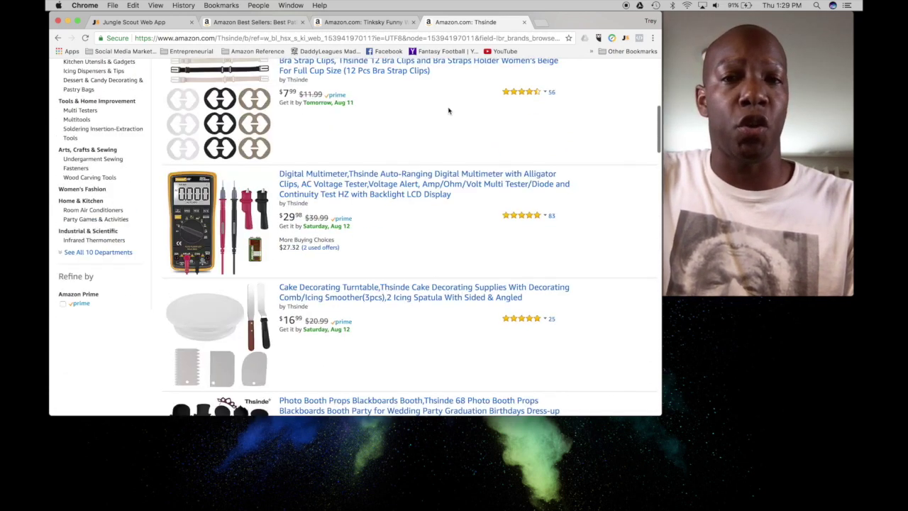
scroll(448, 112, "up", 5)
left_click(625, 39)
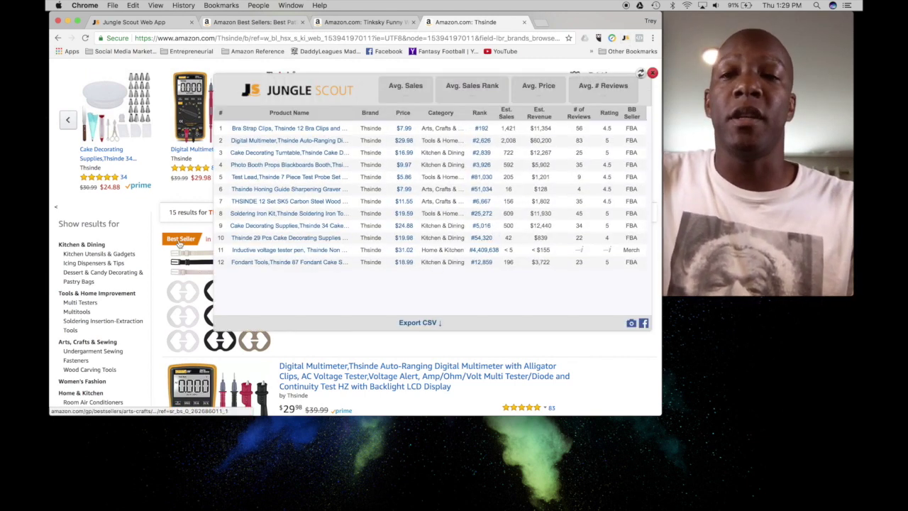
- Sort the 15 Thsinde products in the Jungle Scout table by # of Reviews, fewest first
scroll(180, 244, "down", 4)
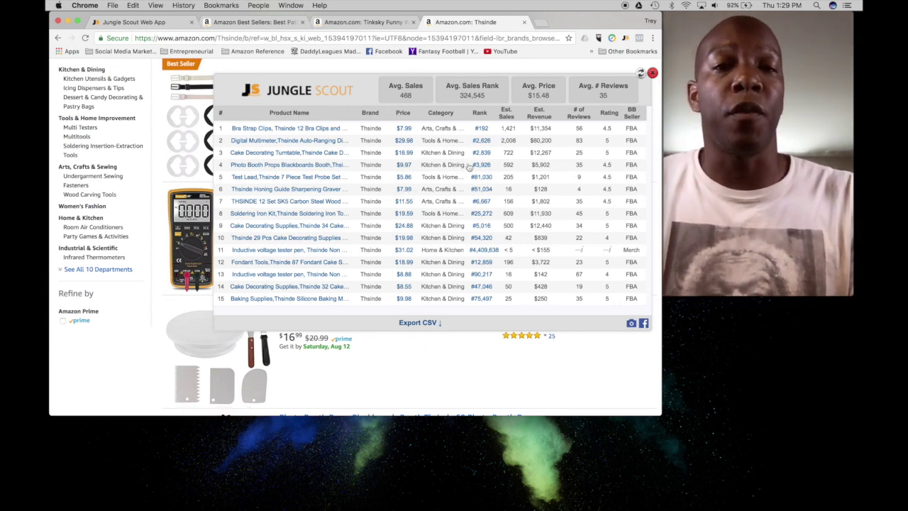
left_click(580, 115)
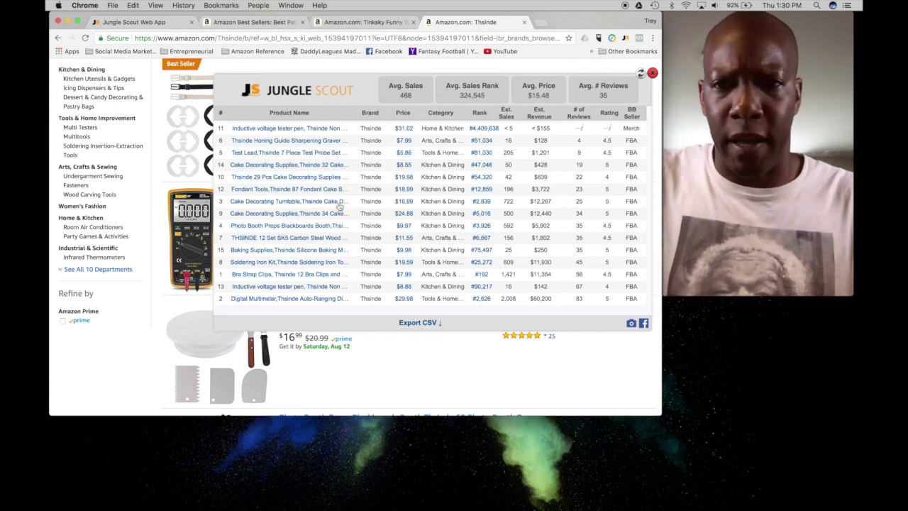
mouse_move(294, 206)
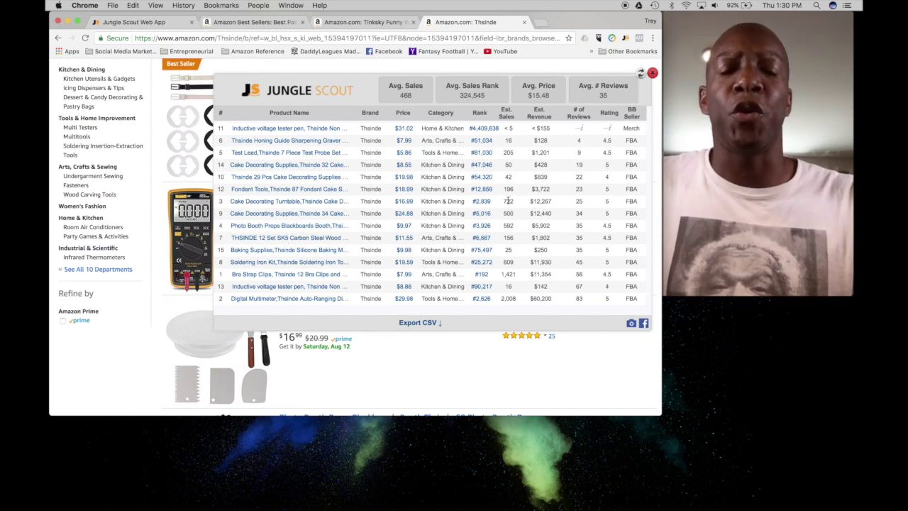
mouse_move(322, 204)
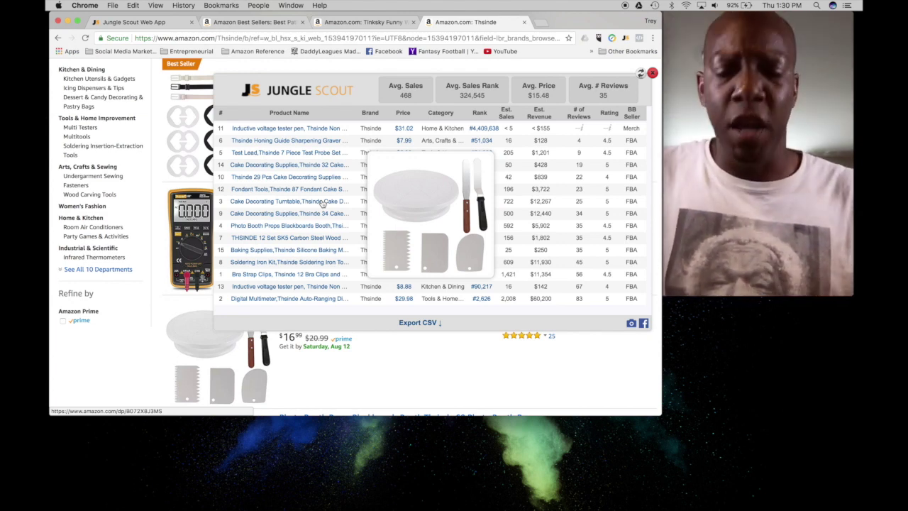
- Open the $16.99 Thsinde Cake Decorating Turntable listing from the Jungle Scout table and read down it
left_click(322, 204)
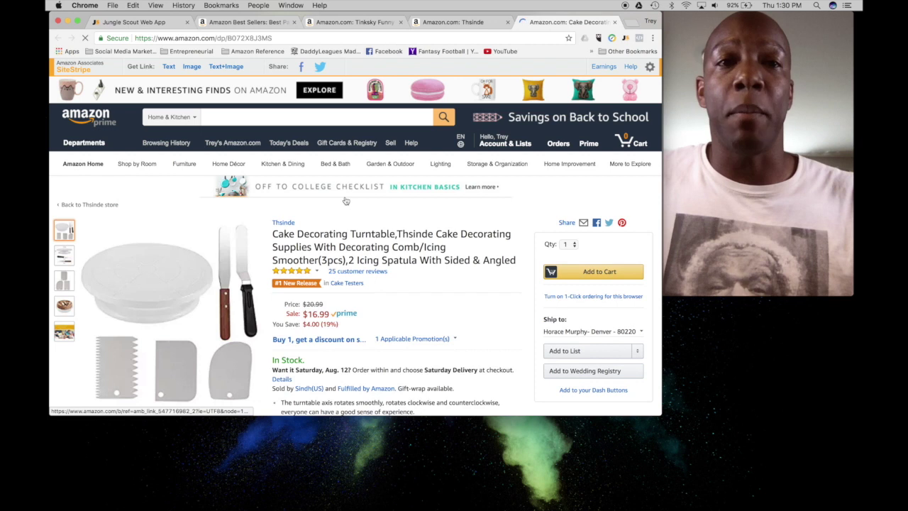
scroll(475, 227, "down", 3)
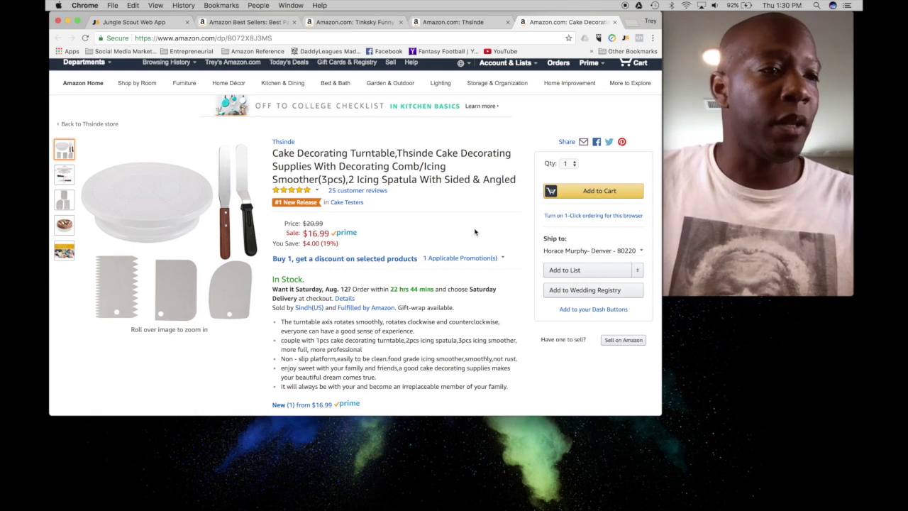
scroll(475, 232, "down", 1)
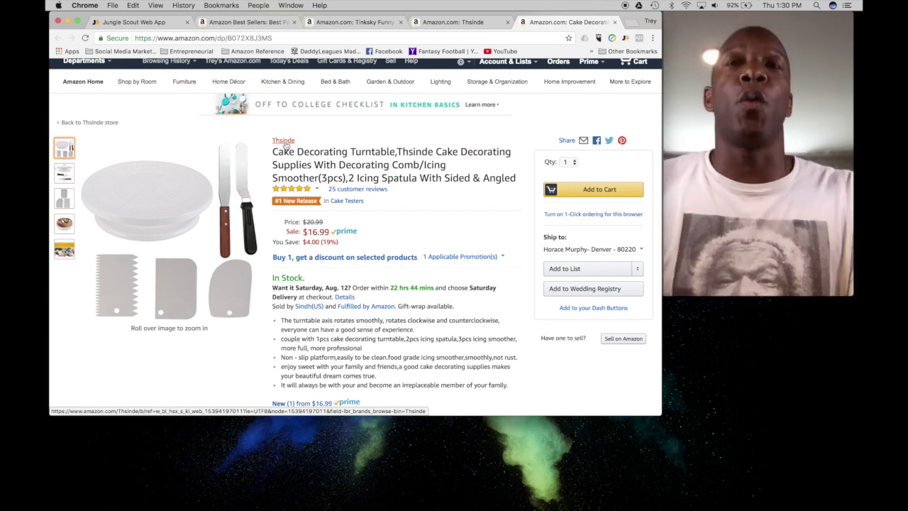
scroll(333, 229, "down", 8)
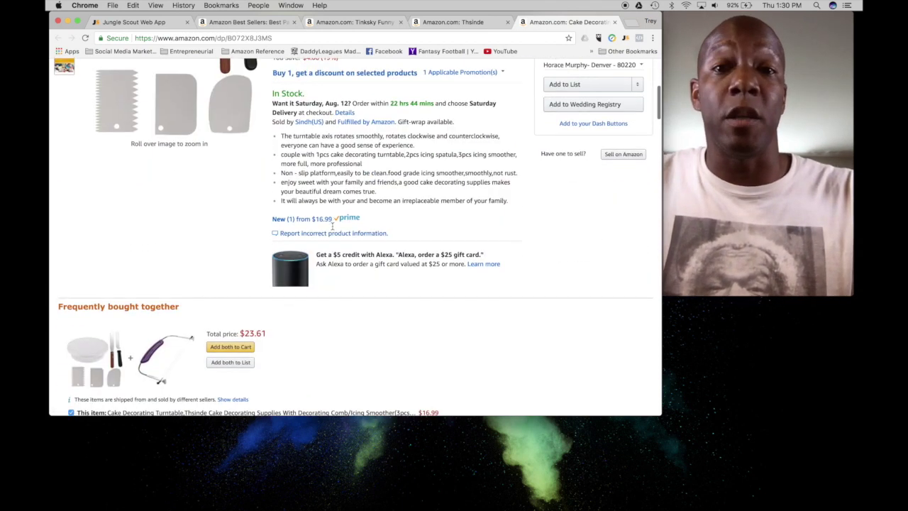
scroll(333, 229, "down", 7)
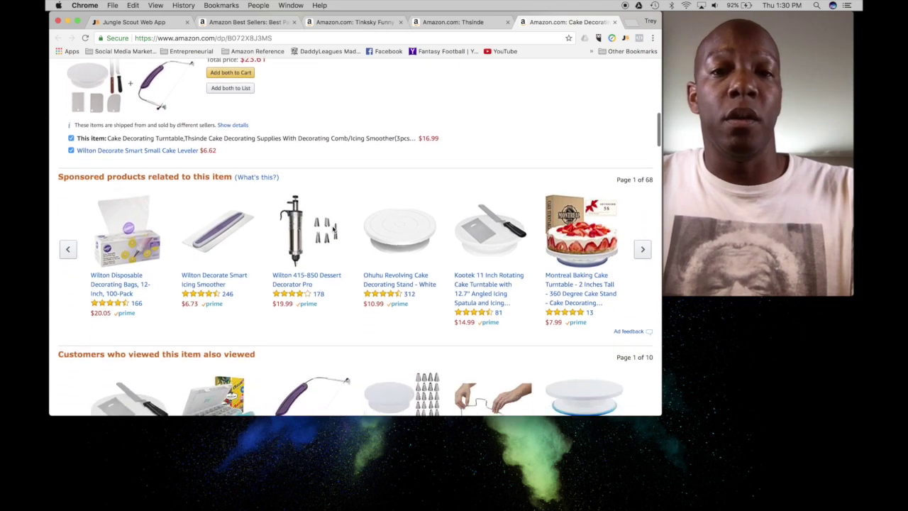
scroll(333, 230, "down", 4)
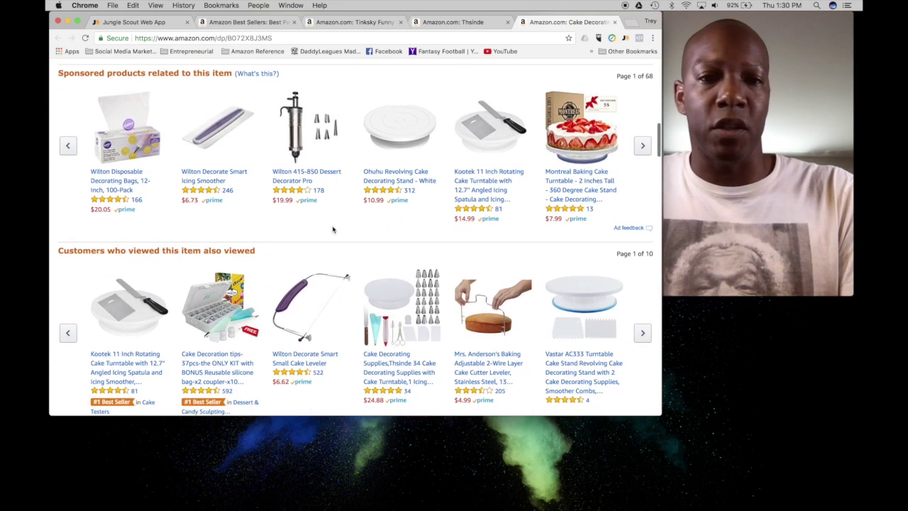
scroll(333, 230, "down", 1)
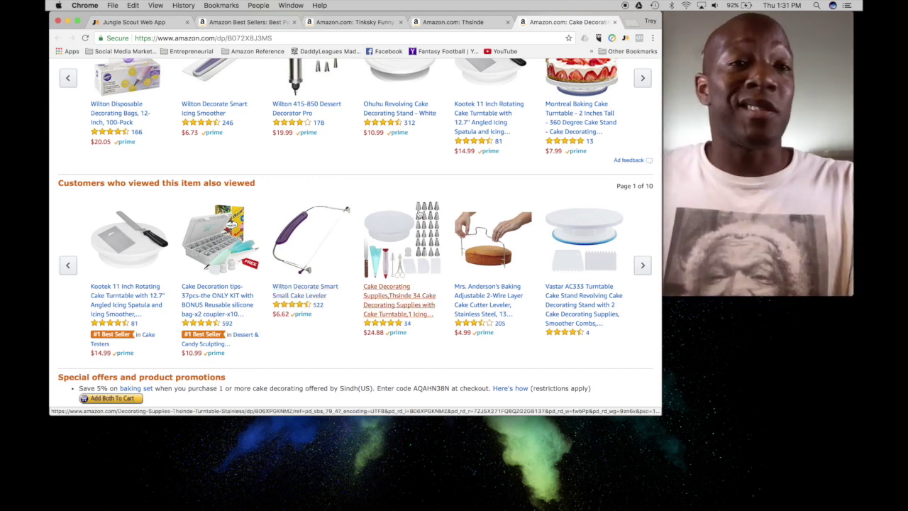
scroll(419, 213, "down", 2)
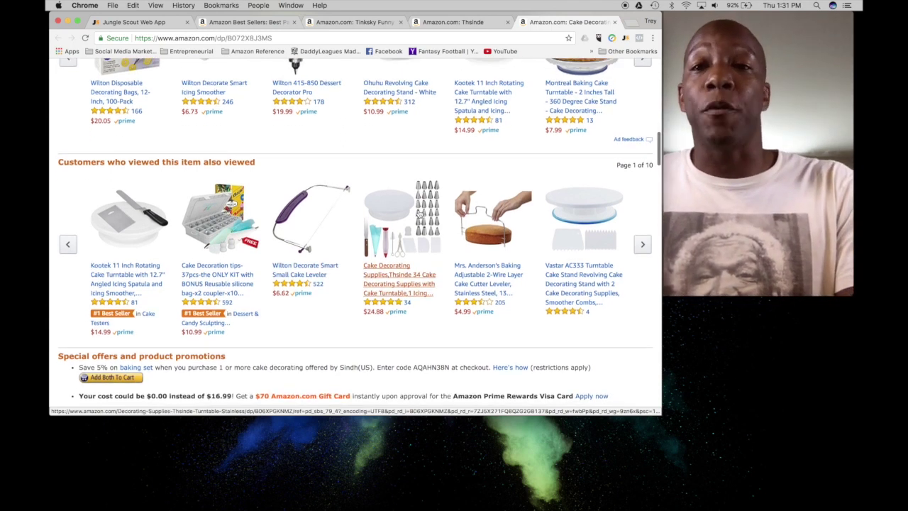
- Page the 'also viewed' carousel forward and back, then return toward the top
scroll(420, 213, "up", 2)
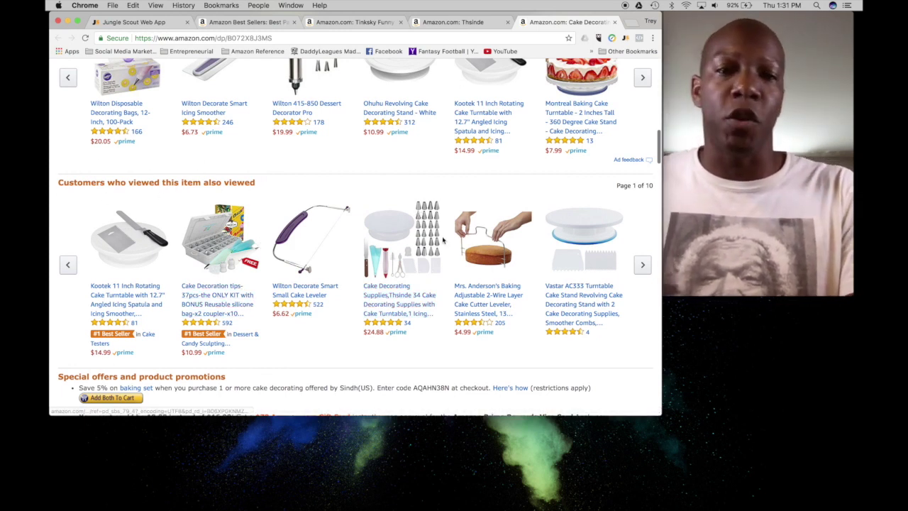
left_click(643, 265)
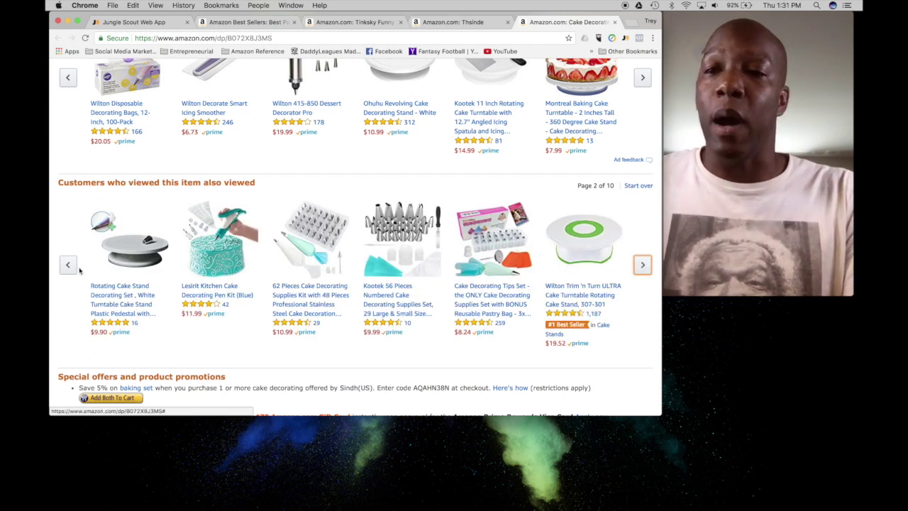
left_click(68, 264)
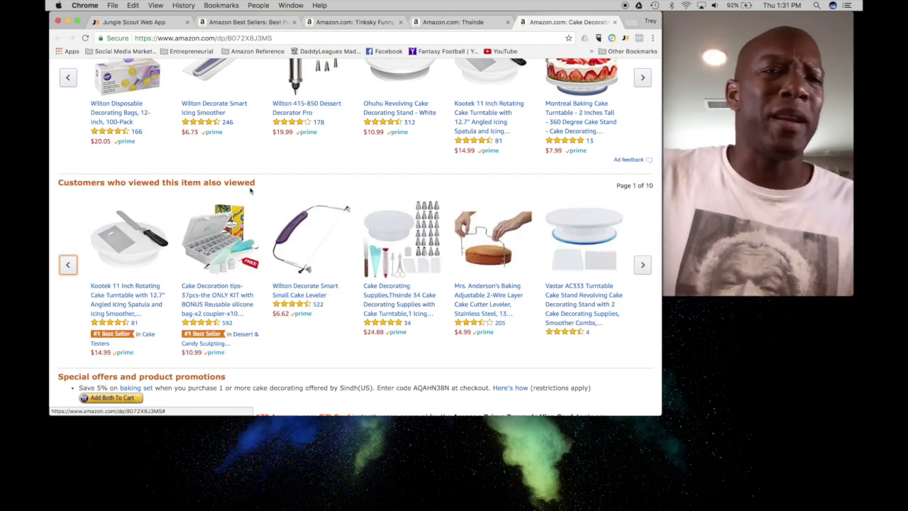
scroll(294, 244, "up", 15)
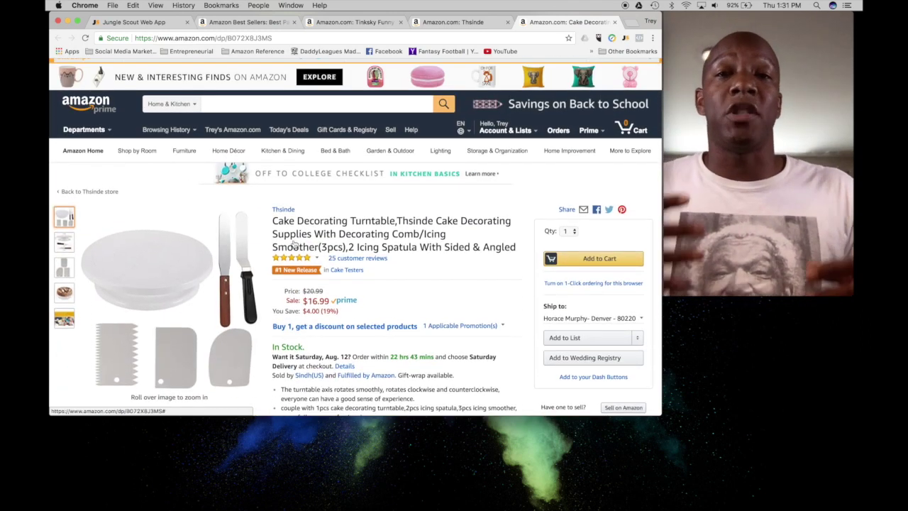
- Launch the Jungle Scout extension on the Cake Decorating Turntable page to load its estimates
left_click(626, 37)
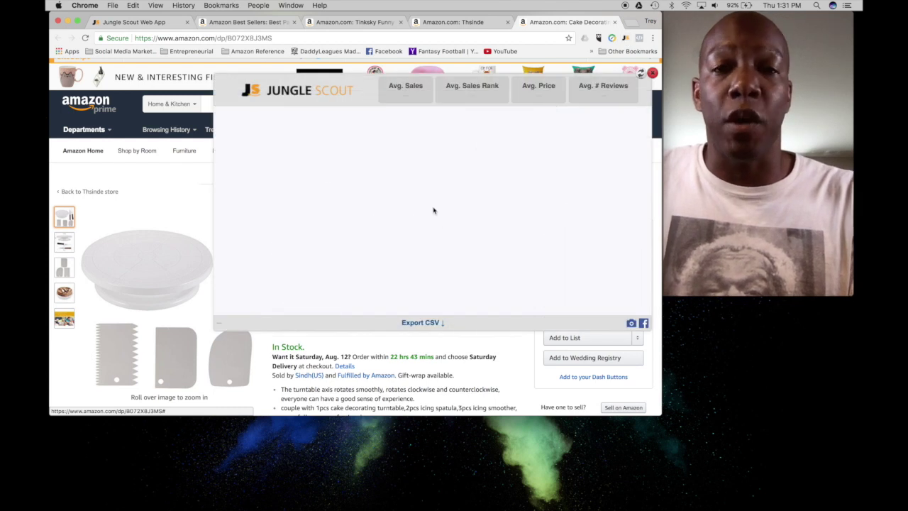